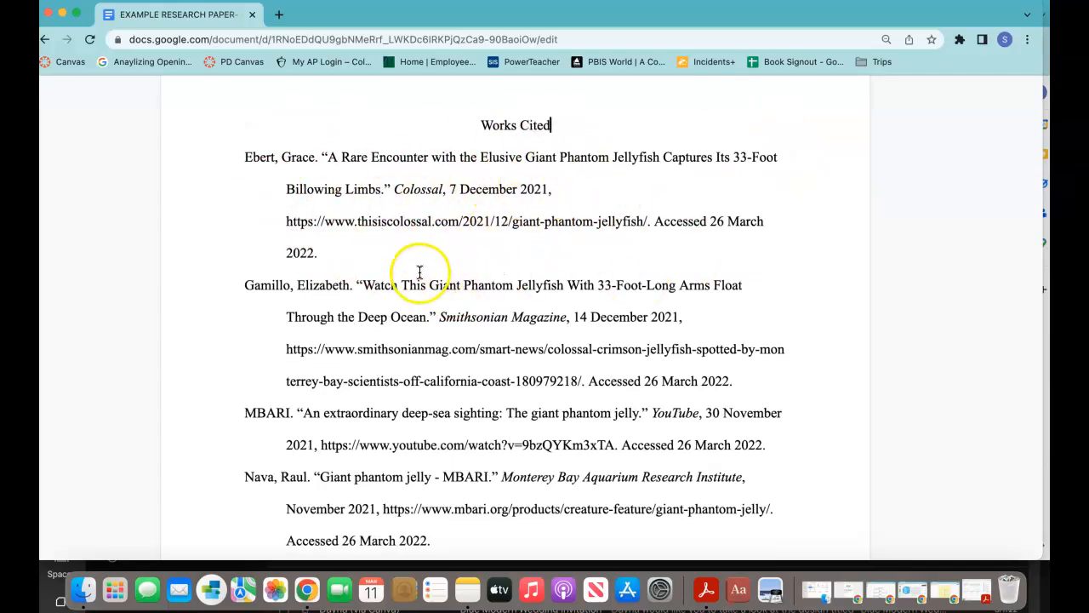
Step: Bring up the Scribbr Works Cited list and delete the old article title from the search
scroll(400, 280, "down", 4)
scroll(408, 442, "down", 1)
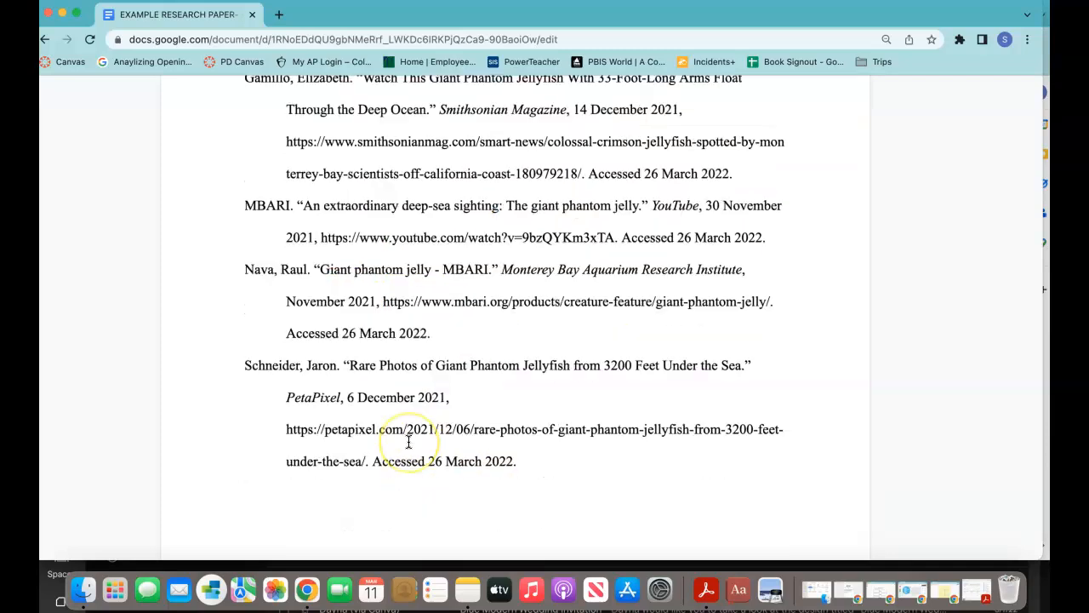
scroll(390, 413, "up", 3)
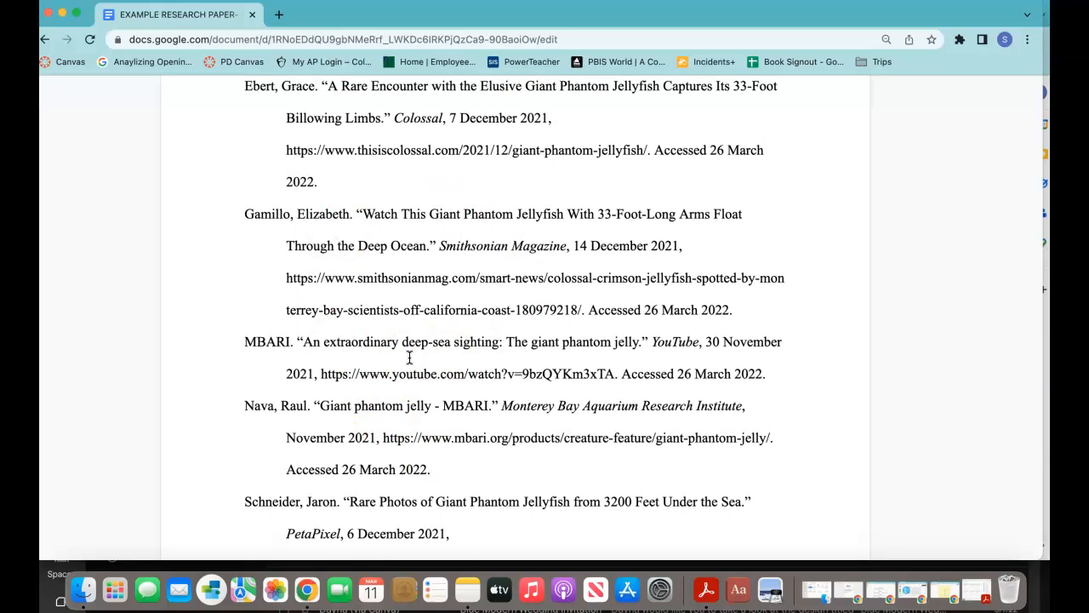
key("ctrl+Up")
key("ctrl+Up")
key("ctrl+Up")
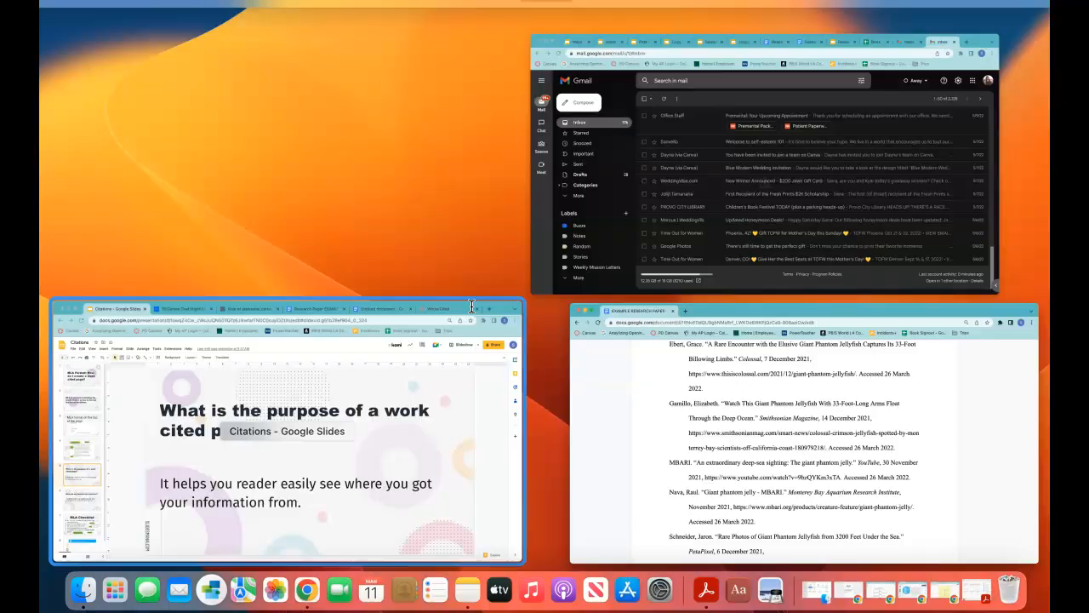
left_click(403, 401)
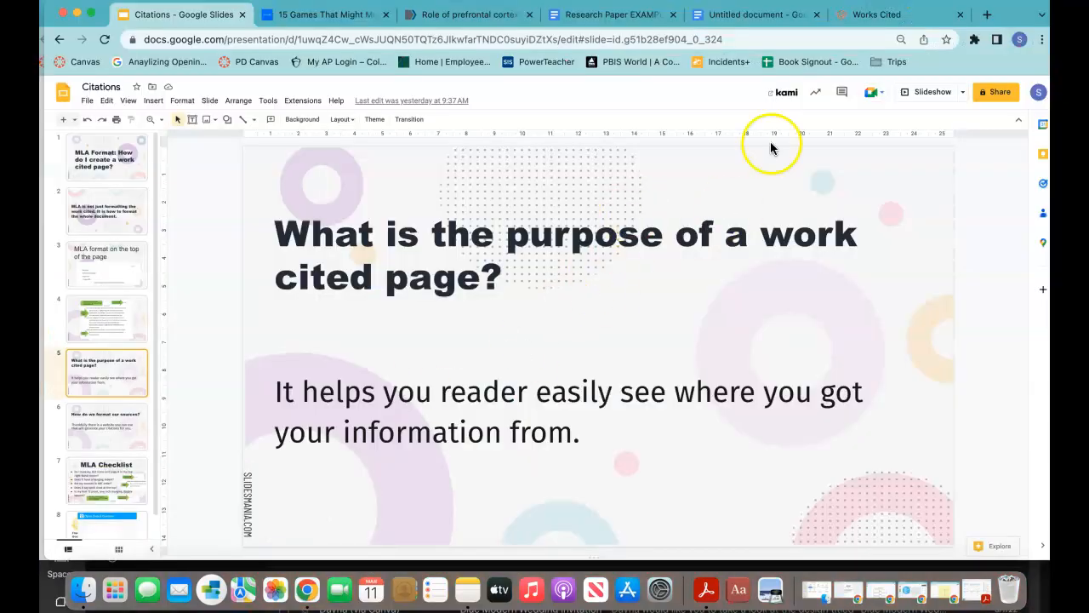
left_click(847, 15)
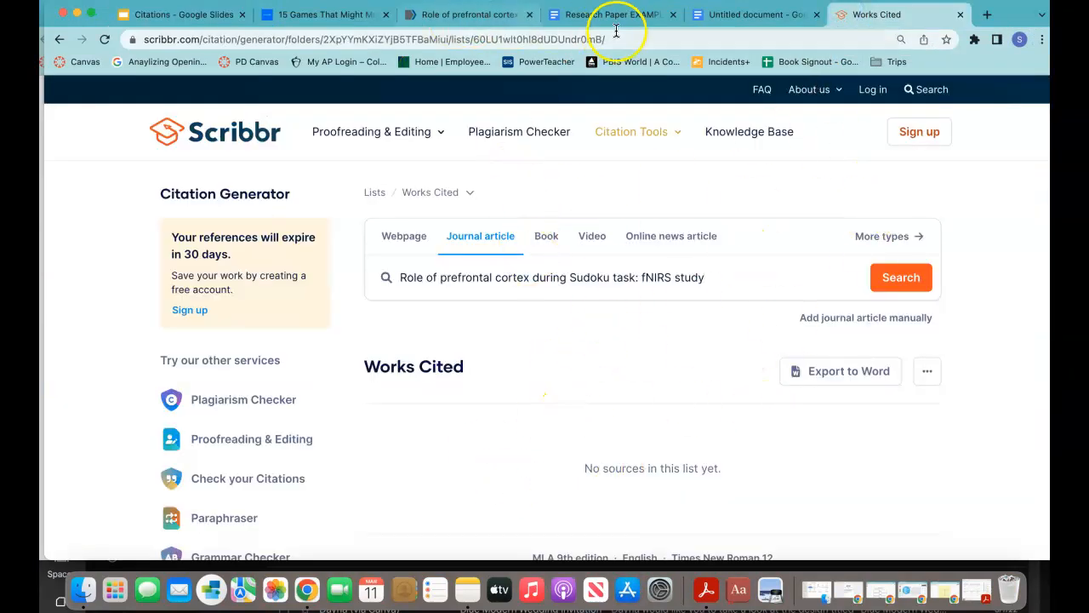
left_click_drag(708, 276, 347, 275)
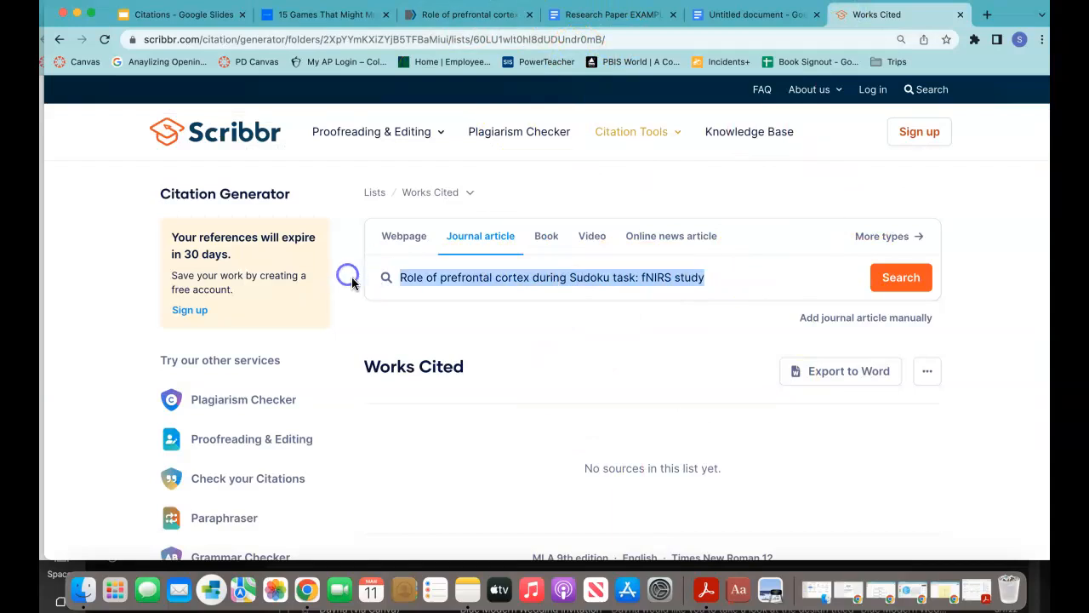
key("BackSpace")
Step: Cycle through the Book, Video, News and Webpage source types, settling on Journal article
left_click(544, 237)
left_click(595, 239)
left_click(660, 250)
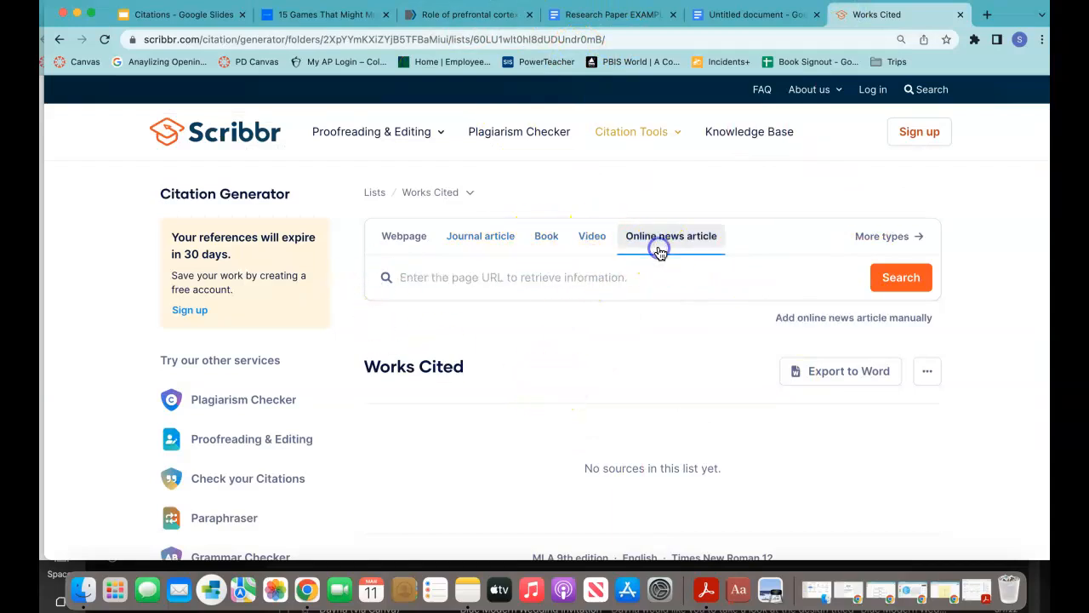
left_click(600, 246)
left_click(482, 247)
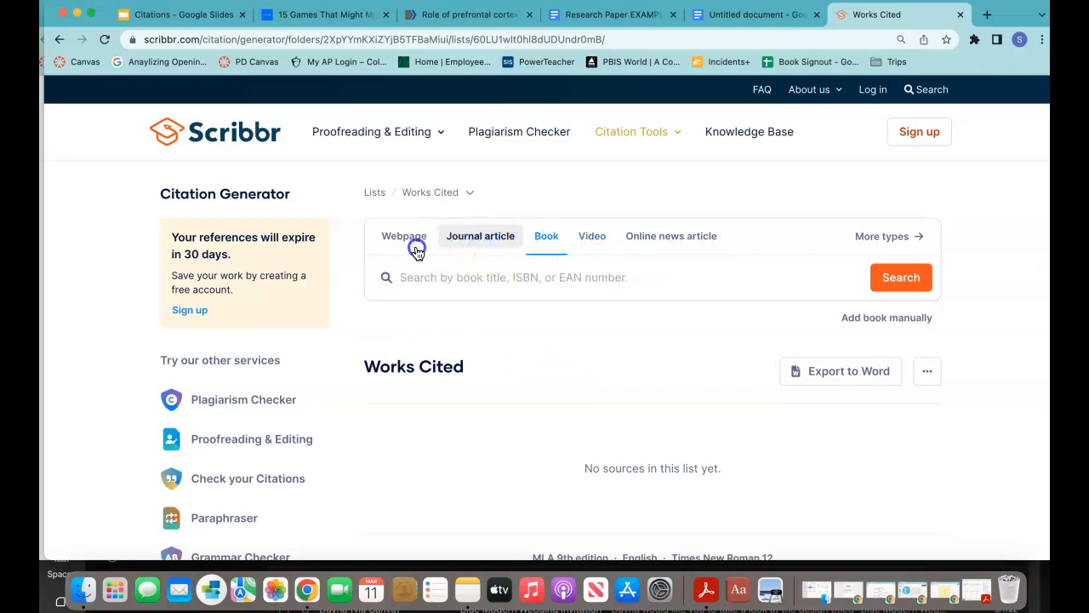
left_click(417, 249)
left_click(470, 246)
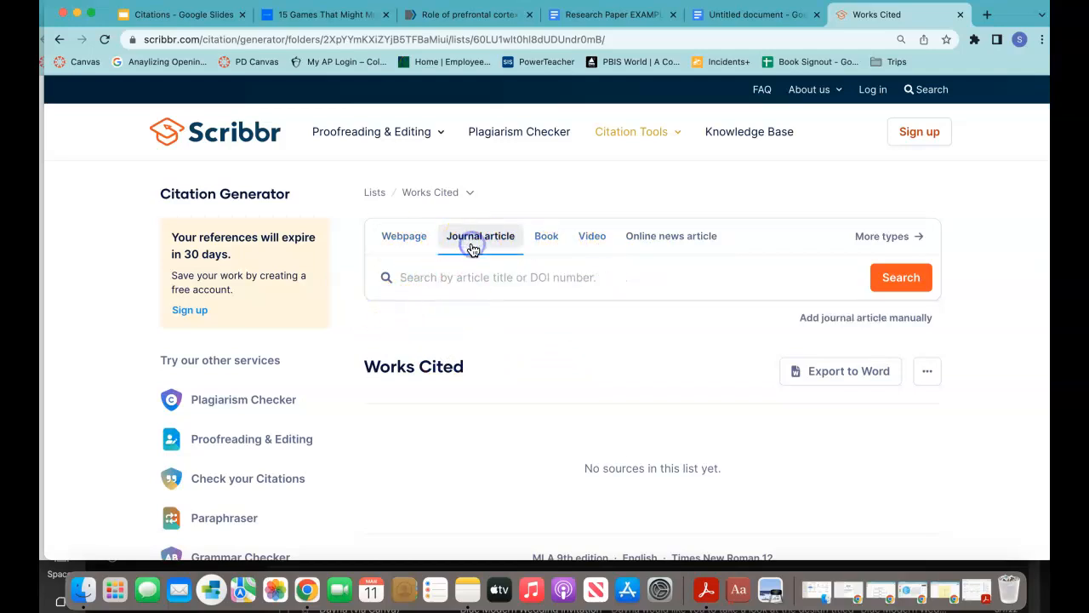
left_click(545, 246)
left_click(592, 246)
left_click(639, 247)
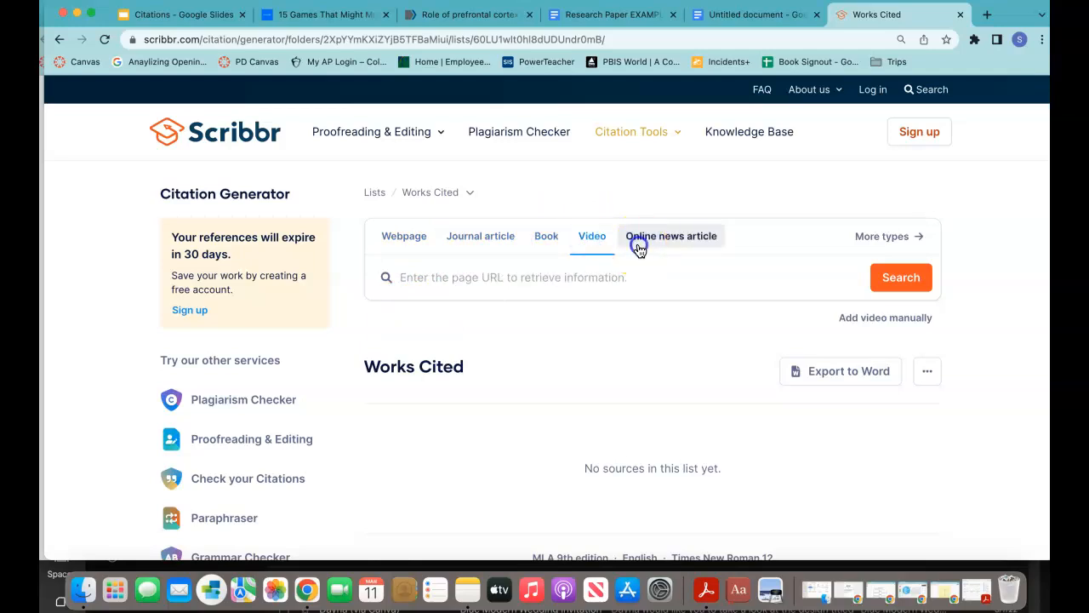
left_click(418, 252)
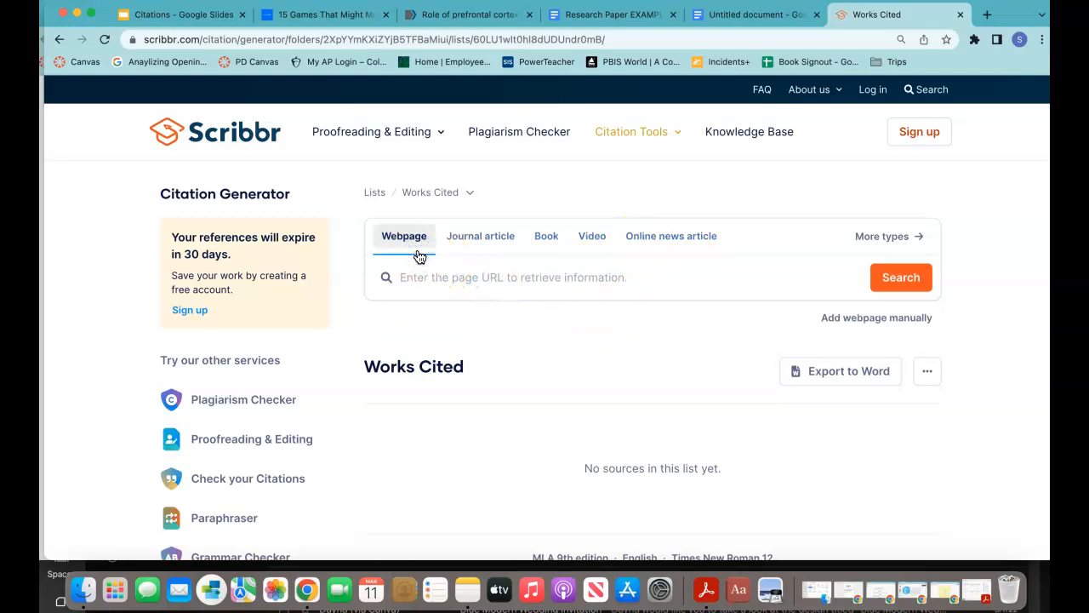
left_click(473, 258)
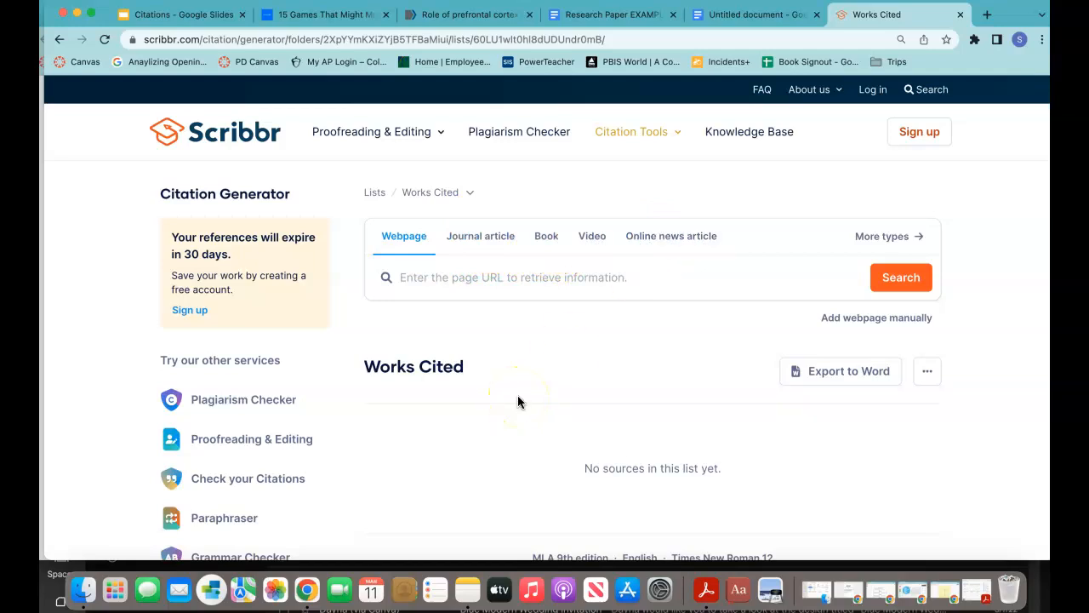
left_click(490, 239)
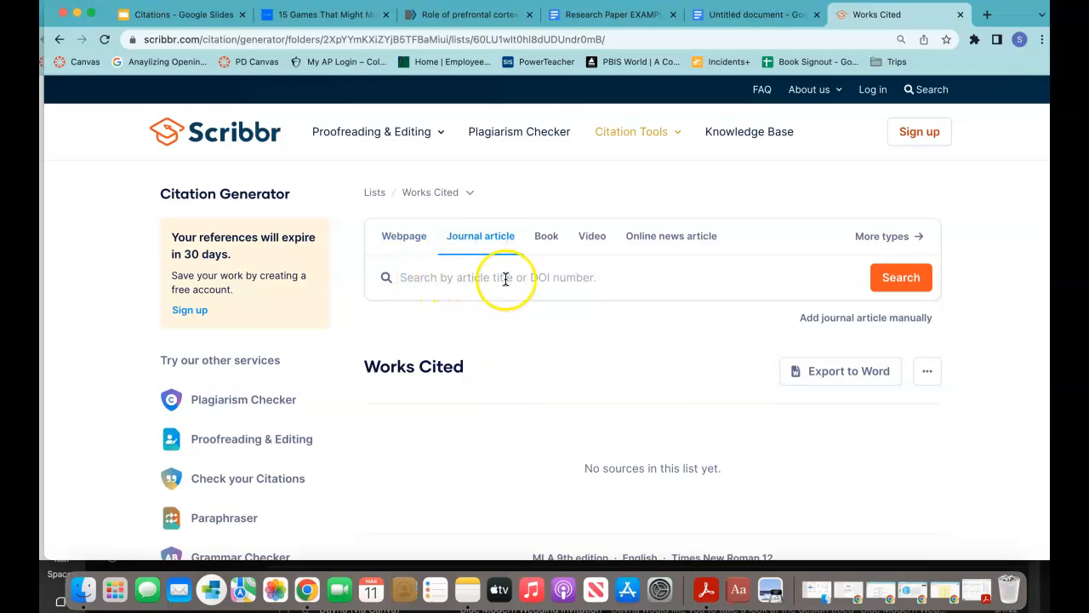
left_click(479, 15)
Step: Select the full title 'Role of prefrontal cortex during Sudoku task: fNIRS study' on the PMC page
left_click(591, 347)
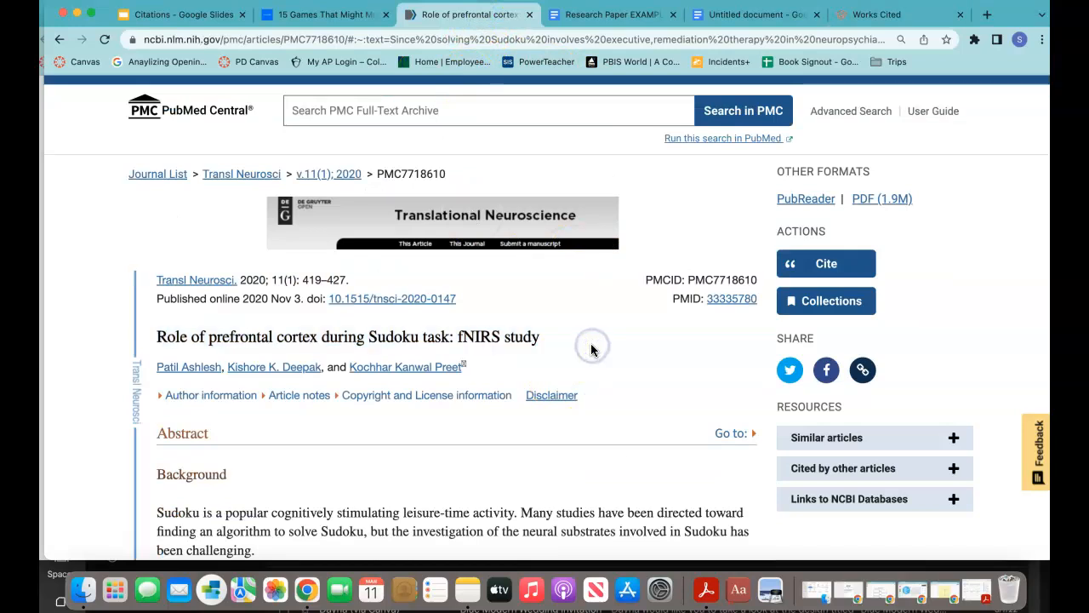
scroll(612, 526, "down", 1)
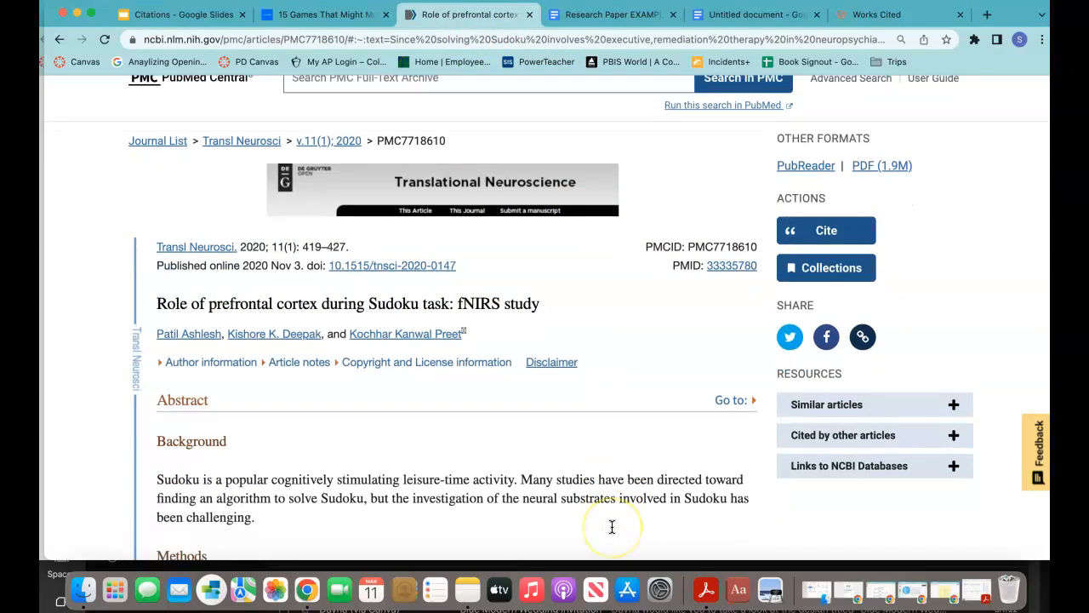
scroll(612, 528, "up", 1)
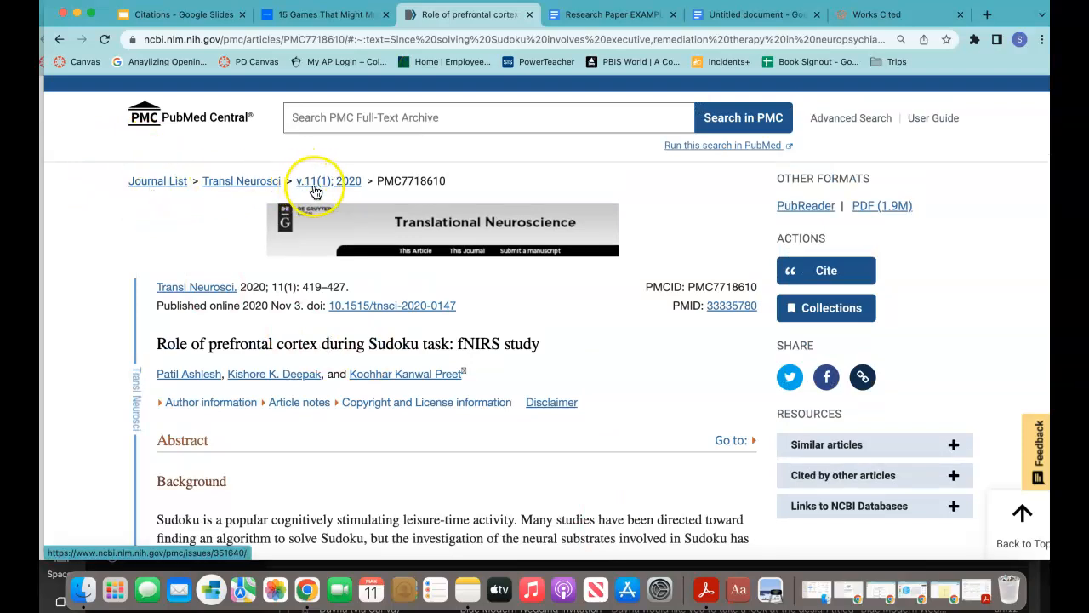
scroll(338, 200, "up", 2)
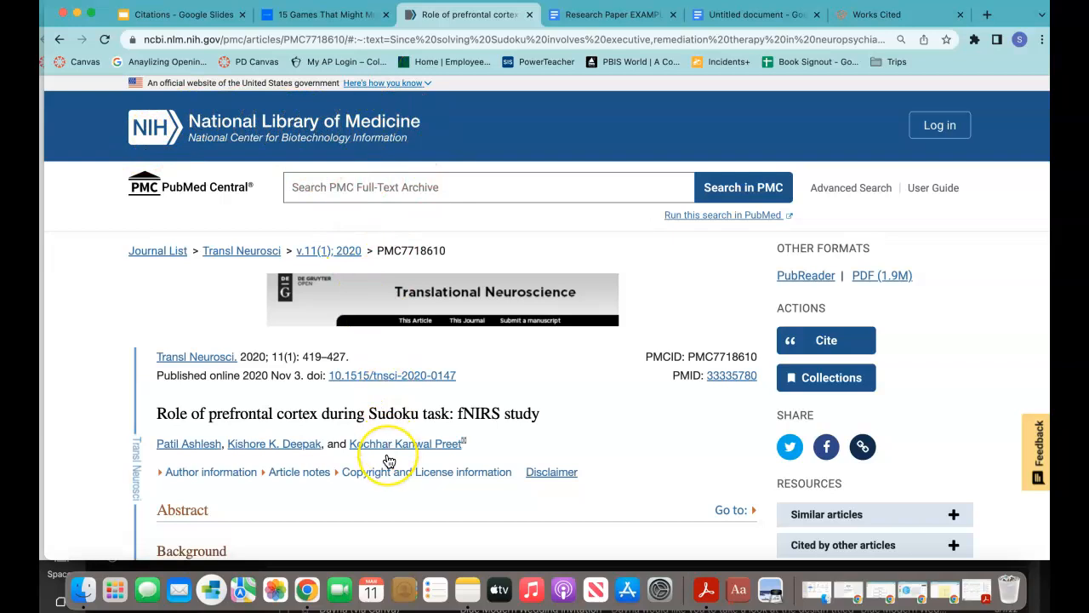
scroll(389, 461, "down", 3)
scroll(212, 286, "down", 2)
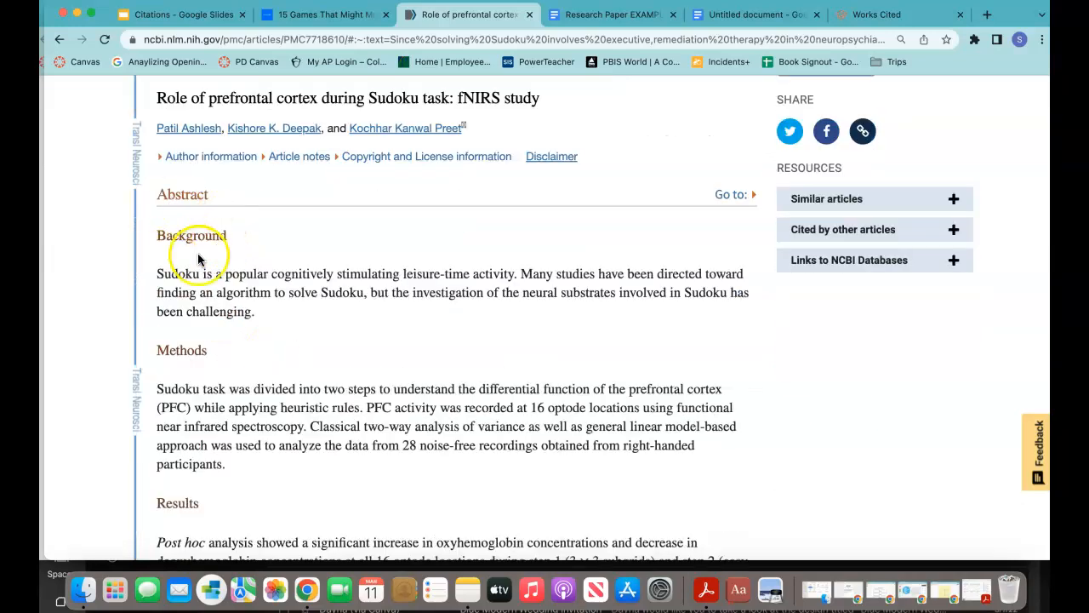
scroll(204, 402, "down", 6)
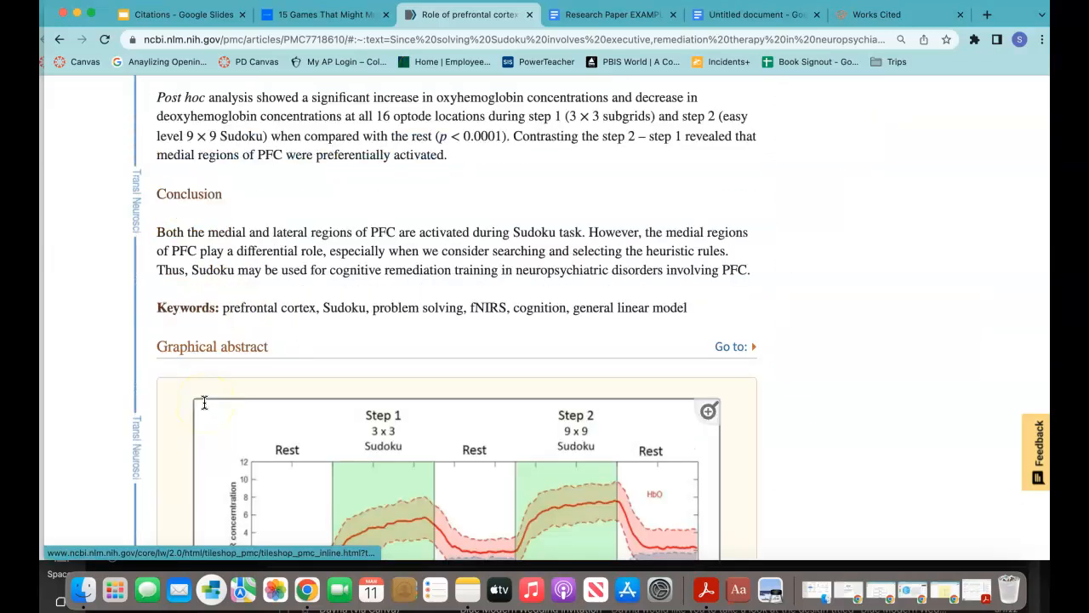
scroll(204, 402, "down", 20)
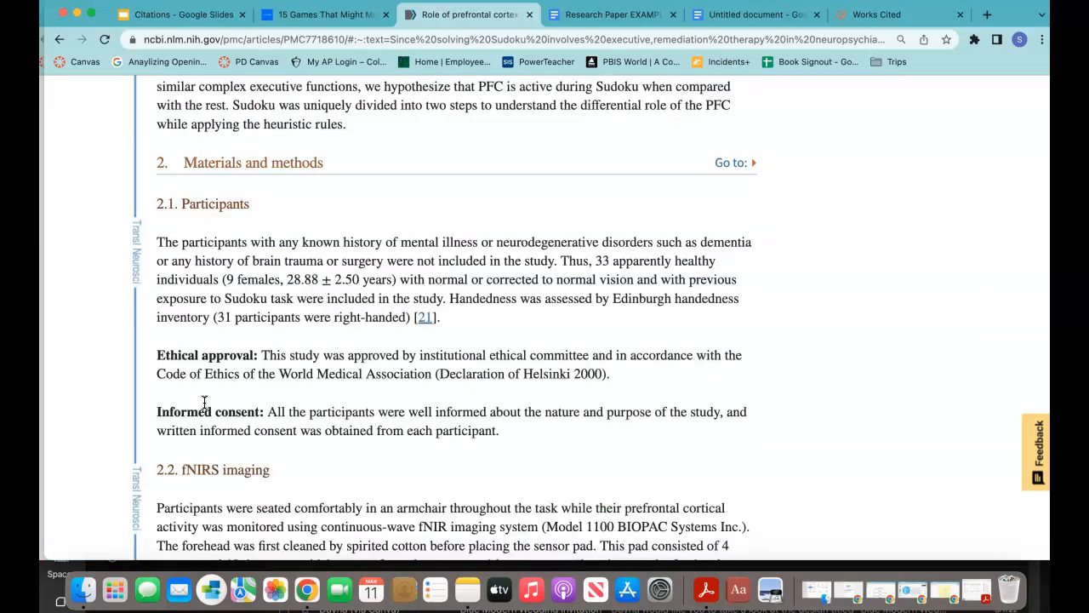
scroll(204, 402, "down", 5)
scroll(204, 402, "up", 20)
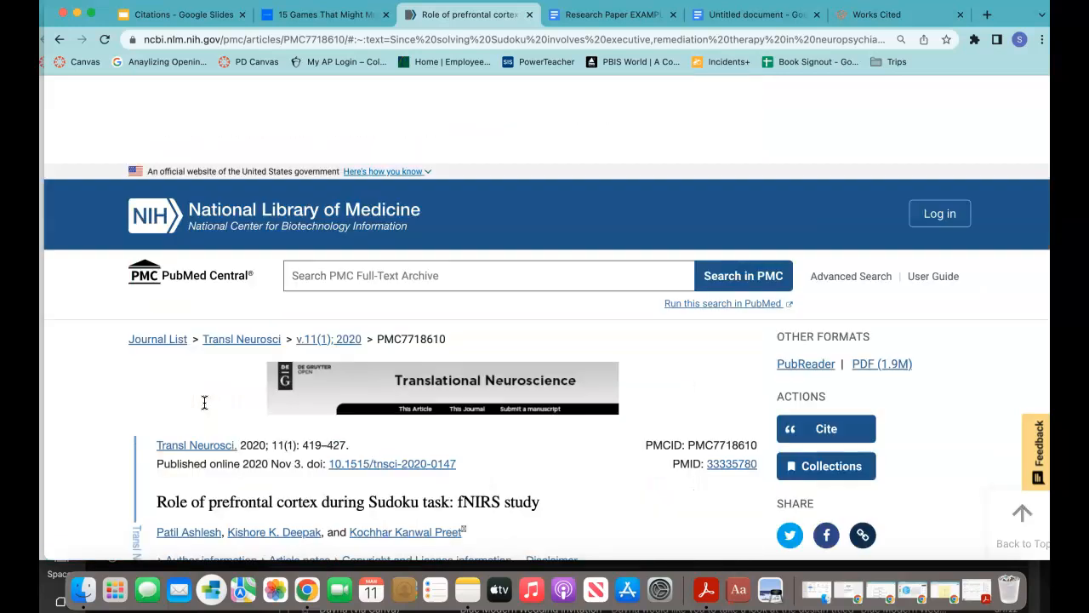
left_click_drag(551, 416, 190, 400)
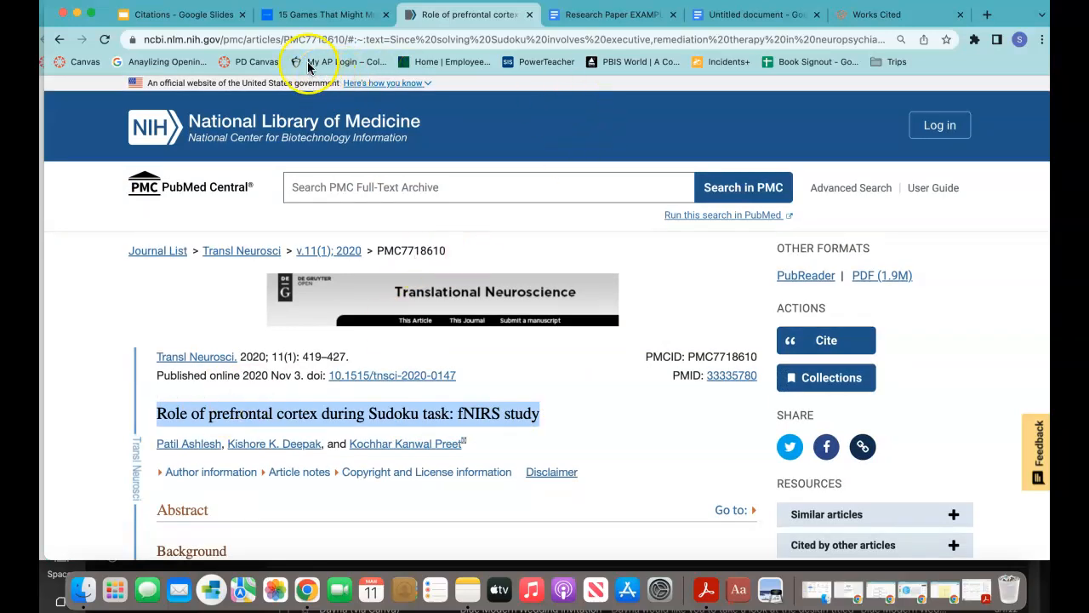
left_click(863, 20)
Step: Search journal articles for the Sudoku fNIRS title and edit the first, 2020 result
left_click(505, 281)
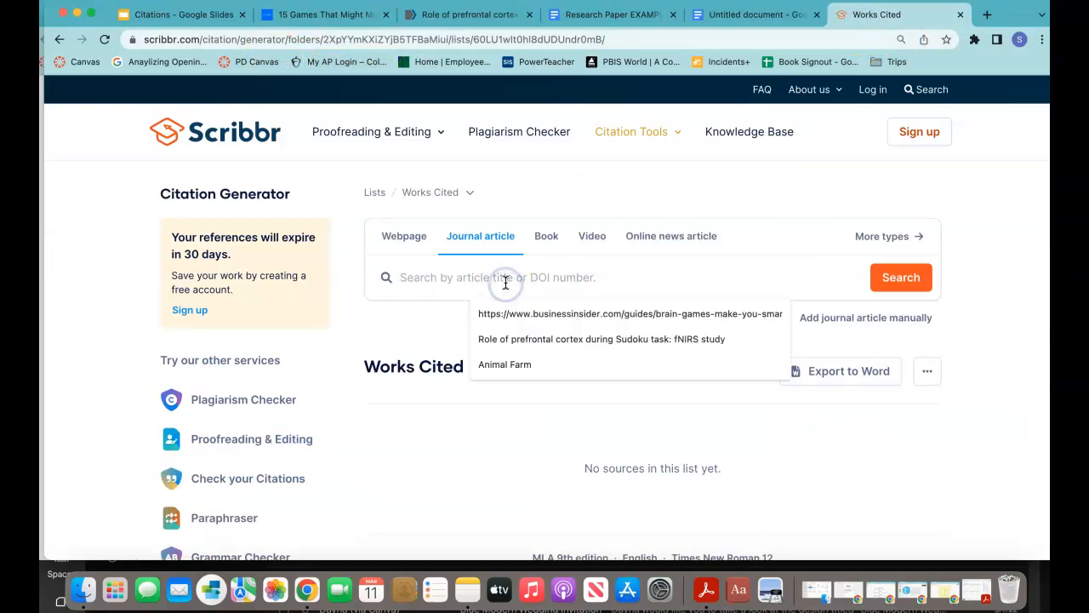
key("Down")
key("Down")
key("Return")
left_click(908, 284)
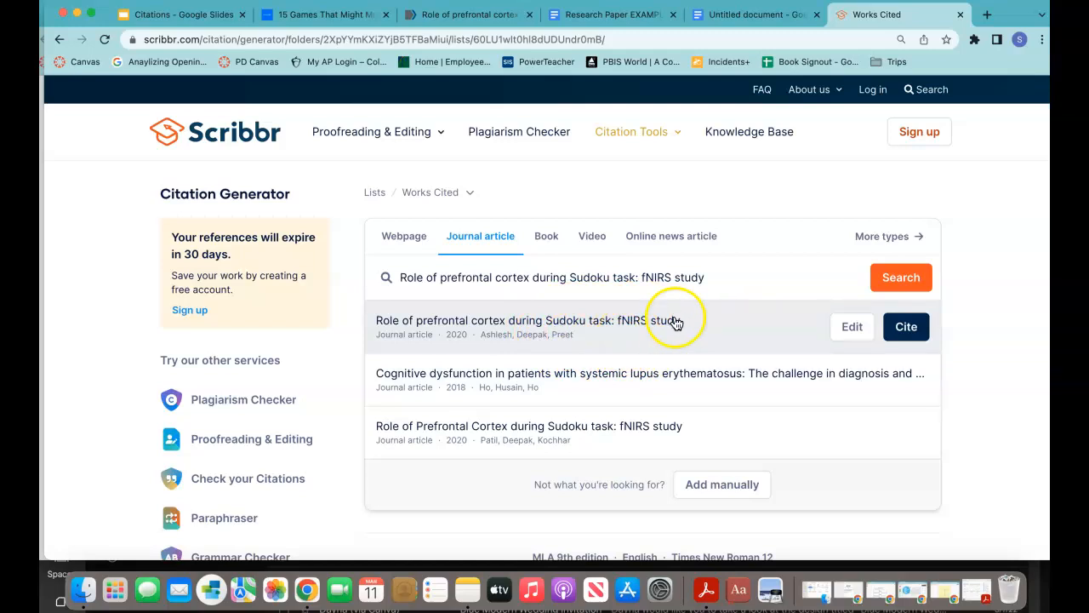
left_click(843, 326)
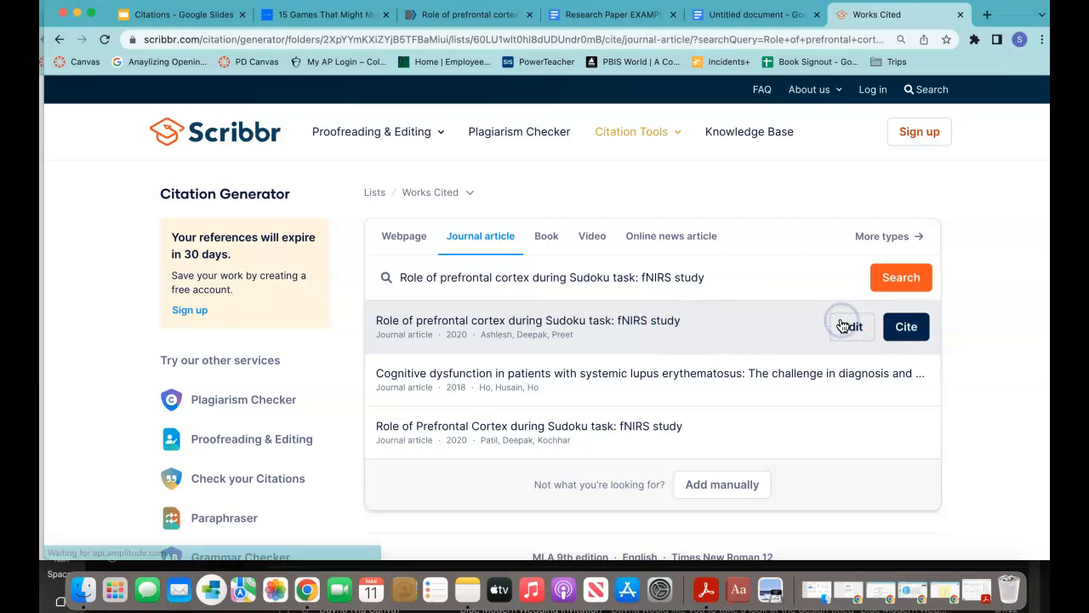
scroll(698, 456, "down", 2)
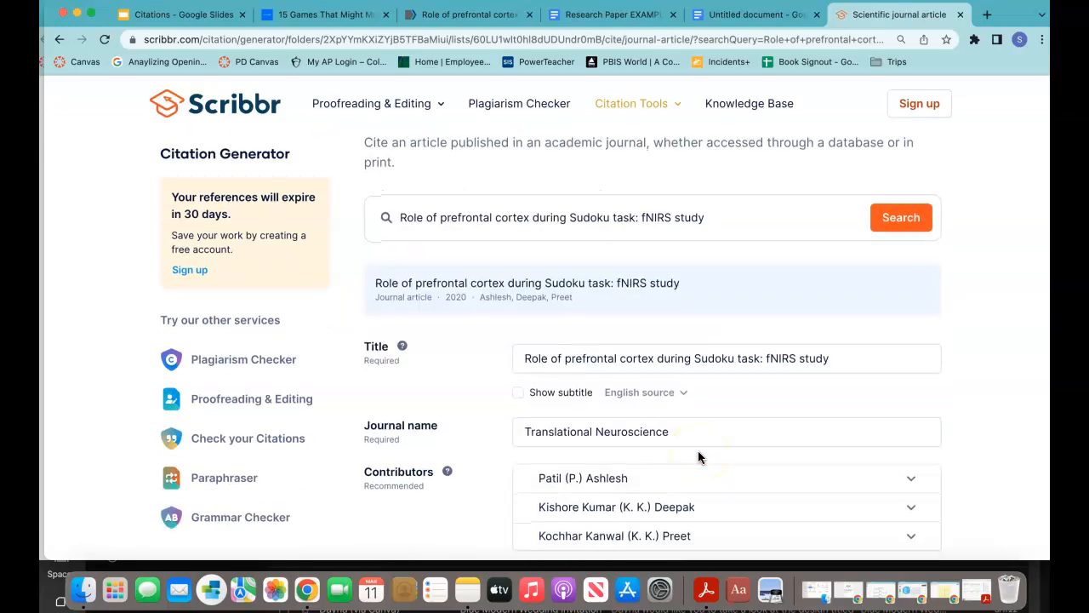
scroll(551, 365, "down", 2)
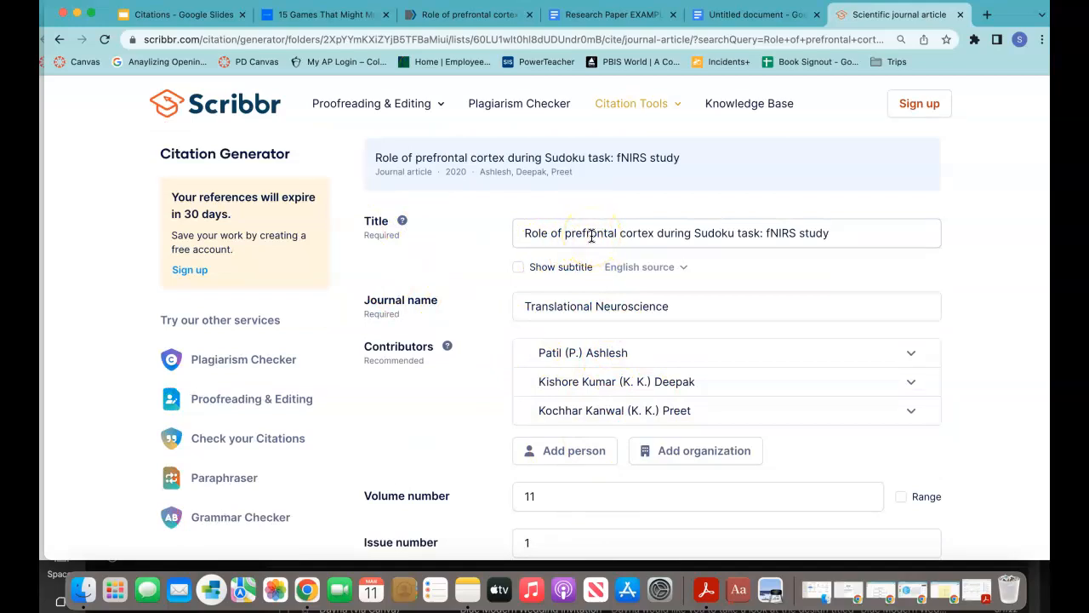
scroll(554, 309, "down", 1)
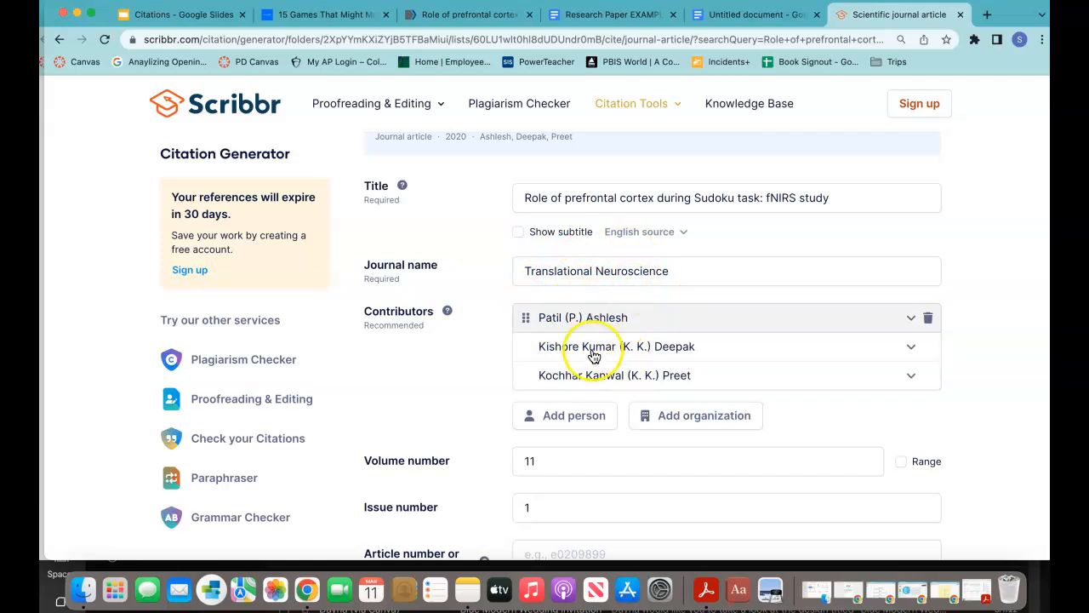
Step: Check the Scribbr form's date (3 November 2020), volume 11 and issue 1 against the PMC article
left_click(444, 17)
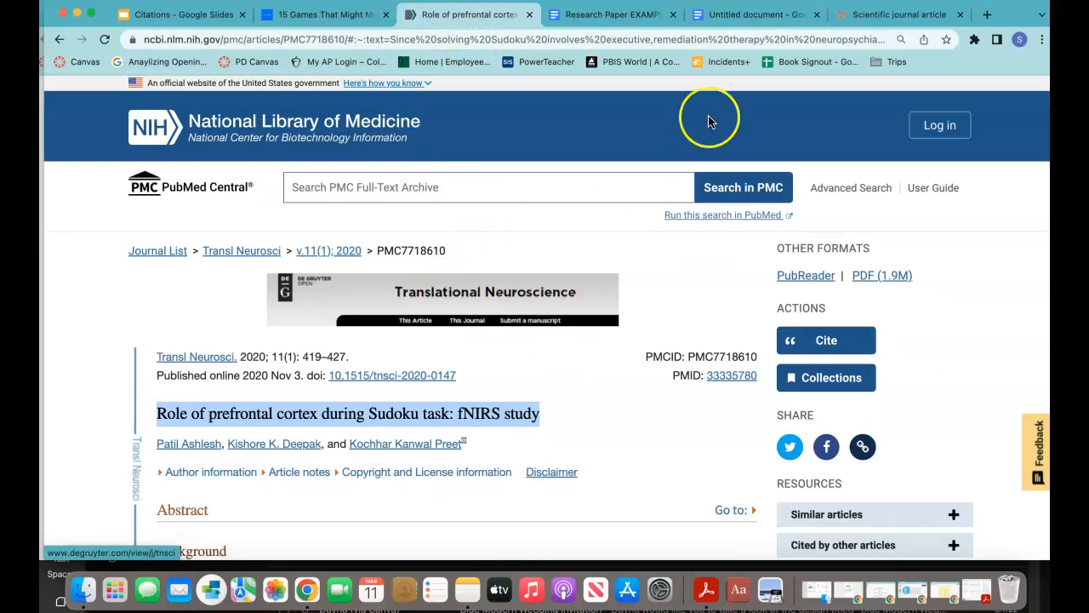
scroll(559, 357, "down", 1)
scroll(559, 350, "down", 3)
left_click(244, 394)
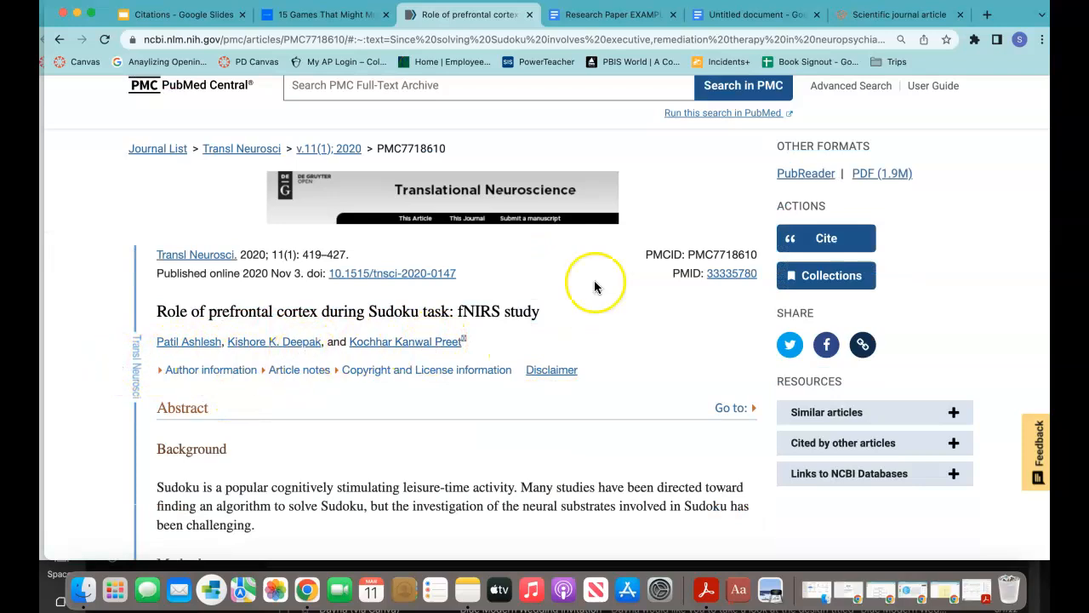
left_click(885, 15)
scroll(679, 383, "down", 5)
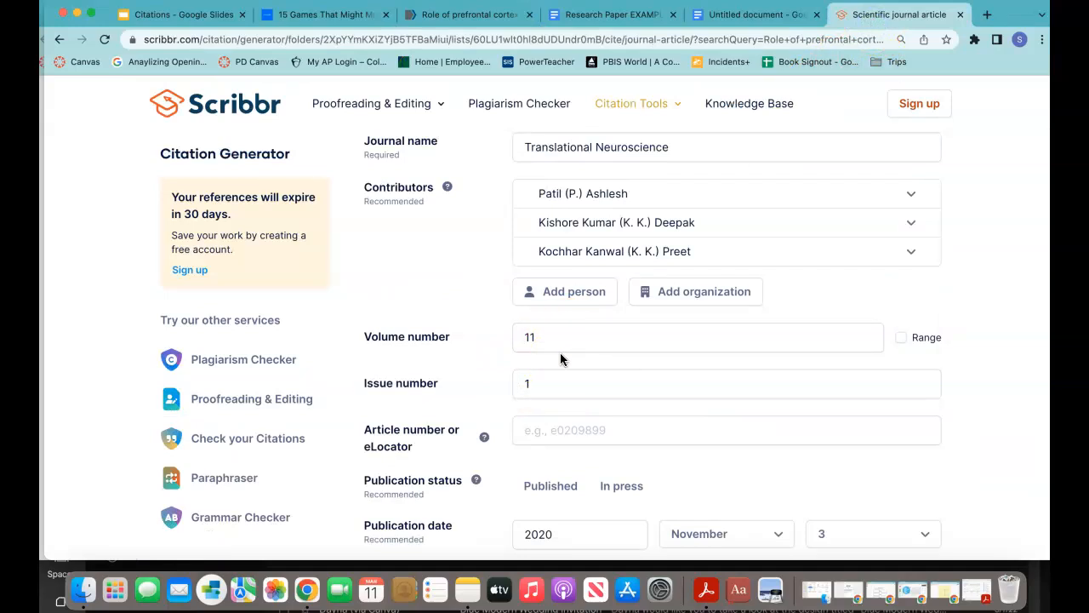
left_click(452, 13)
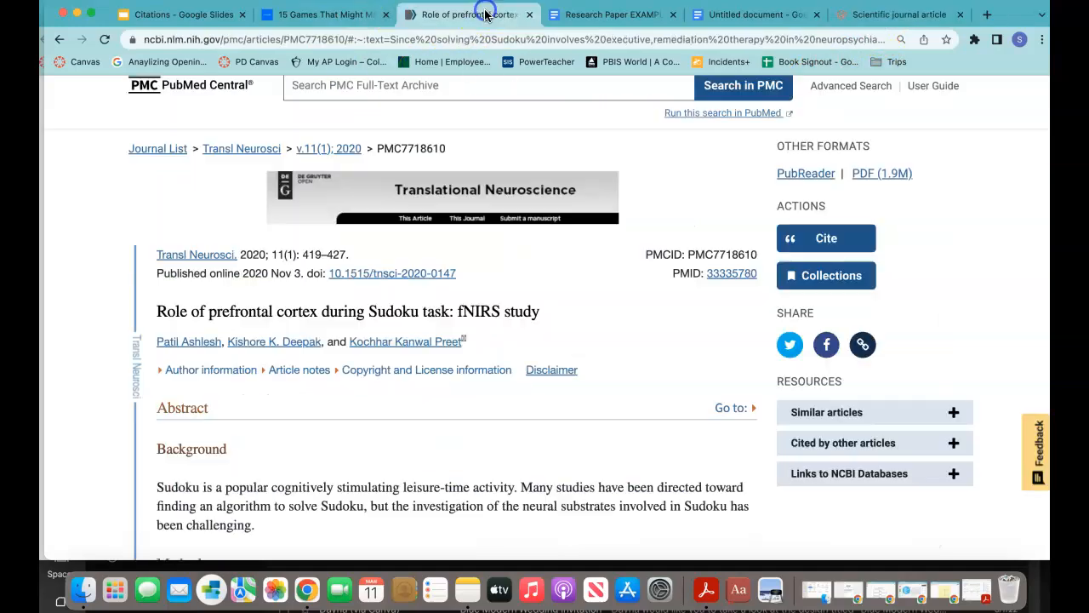
scroll(504, 289, "up", 2)
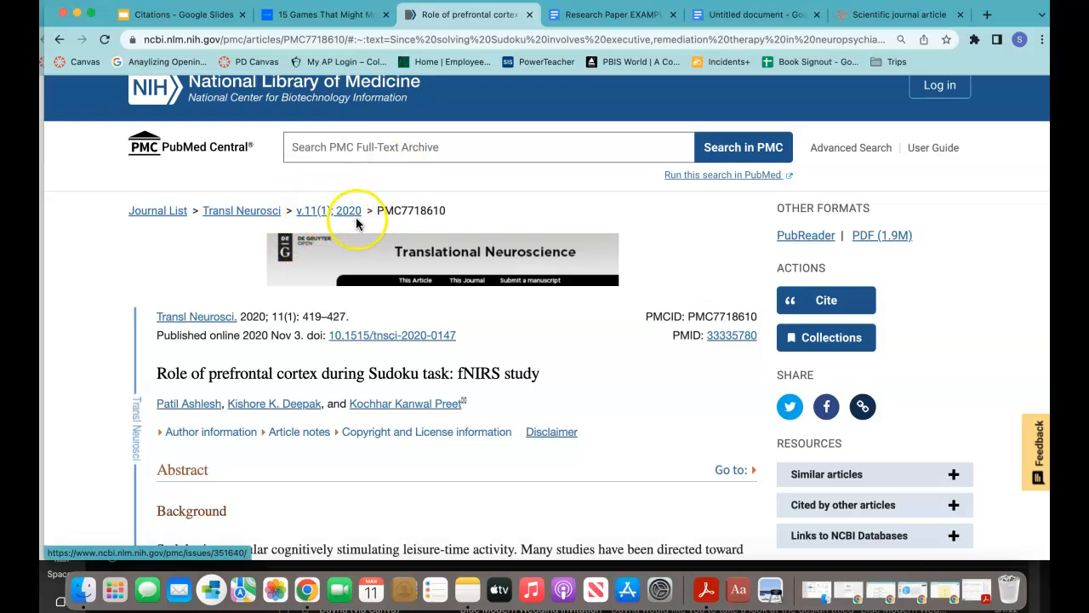
scroll(402, 327, "down", 1)
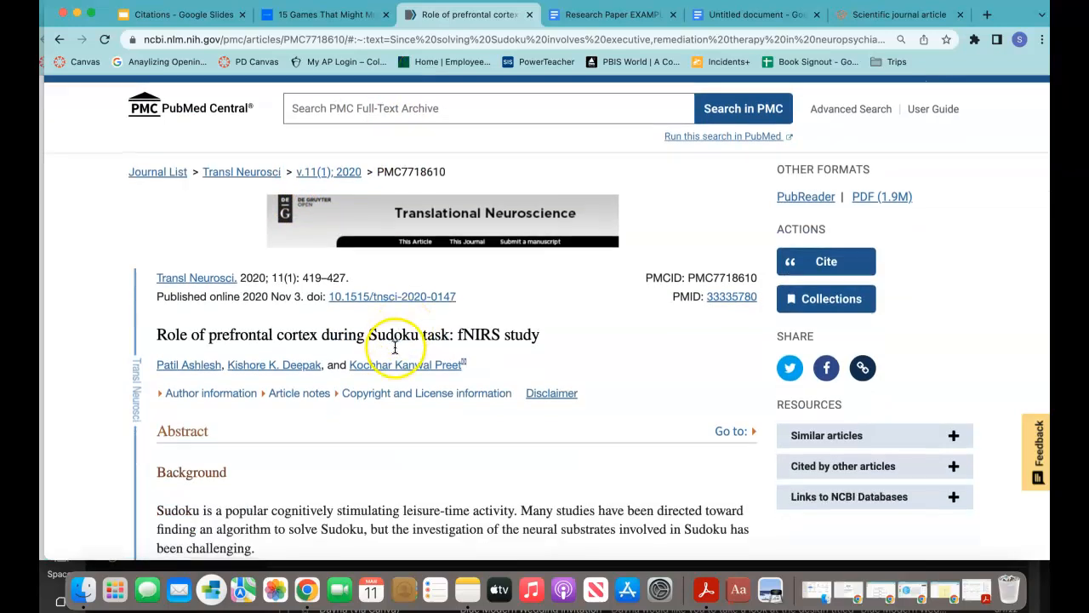
scroll(394, 332, "down", 1)
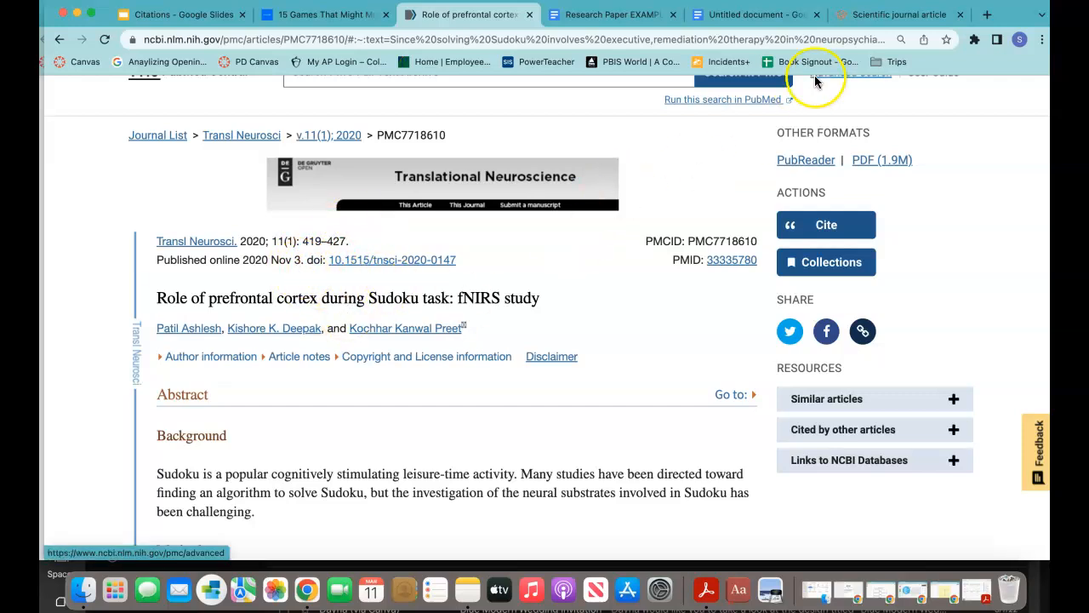
left_click(890, 15)
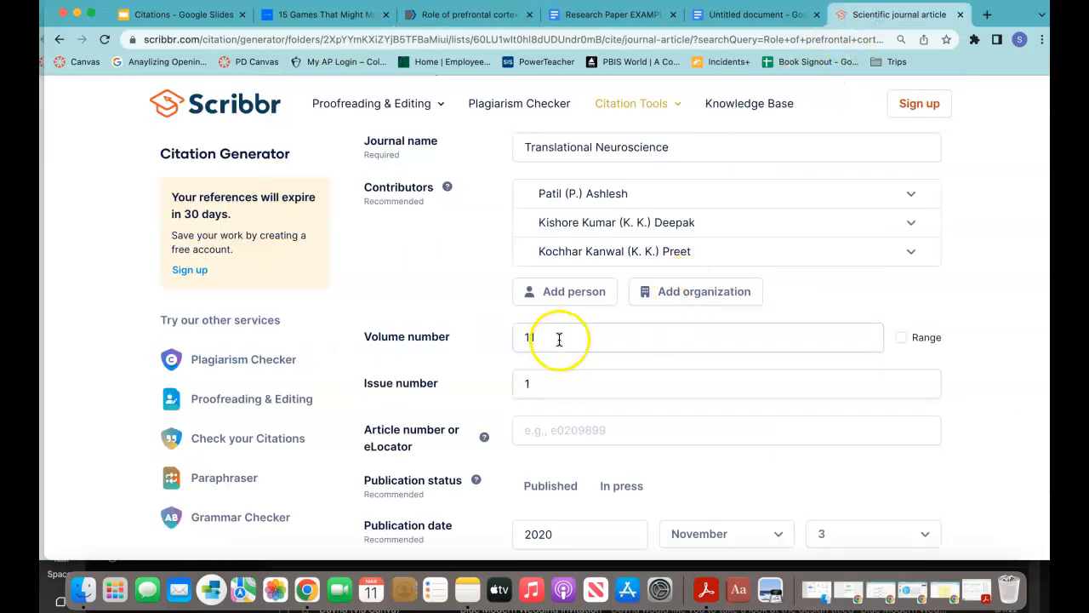
Step: Cite the journal article from the bottom of the form, creating the MLA entry with pages 419–27
scroll(549, 385, "down", 5)
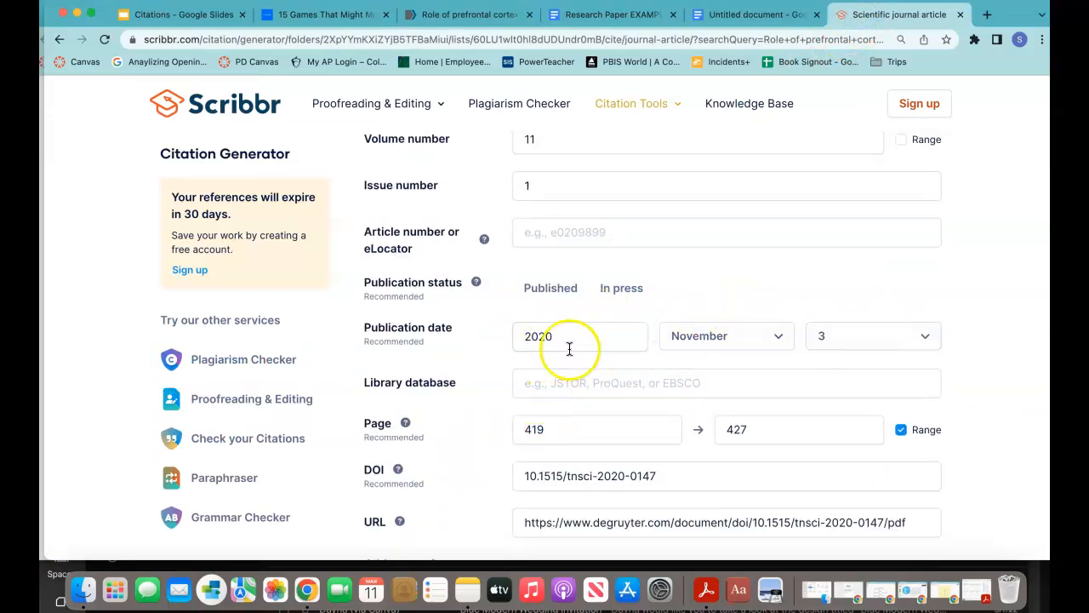
scroll(535, 390, "down", 2)
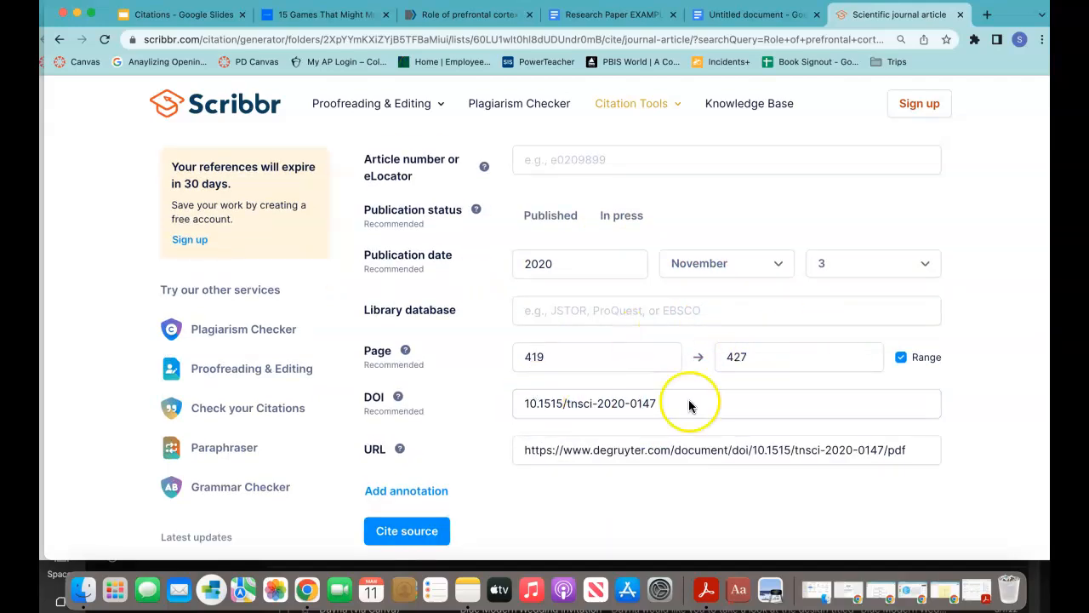
scroll(498, 455, "down", 2)
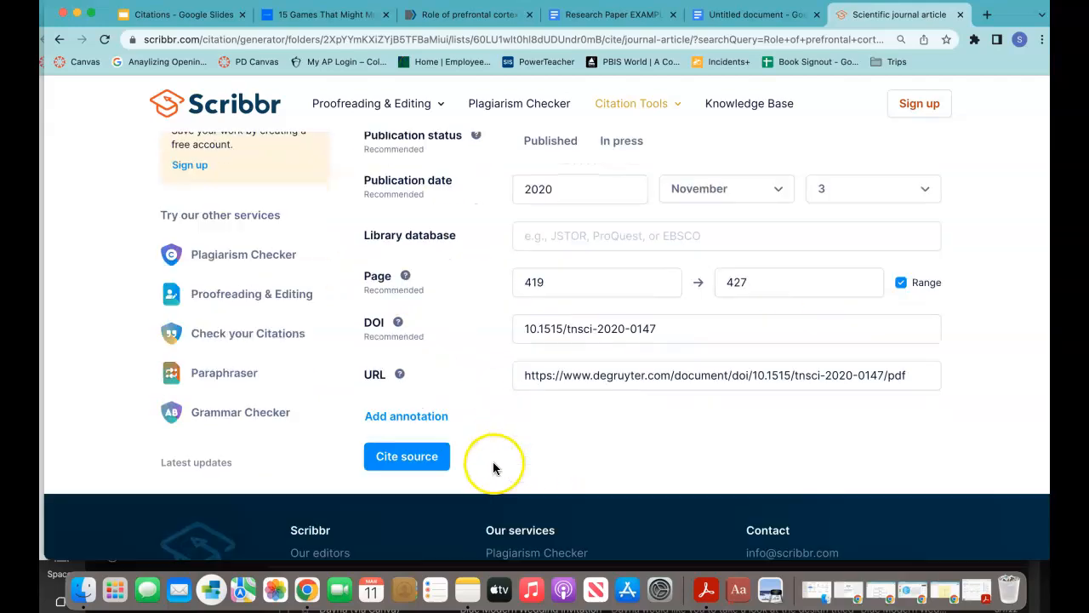
left_click(406, 458)
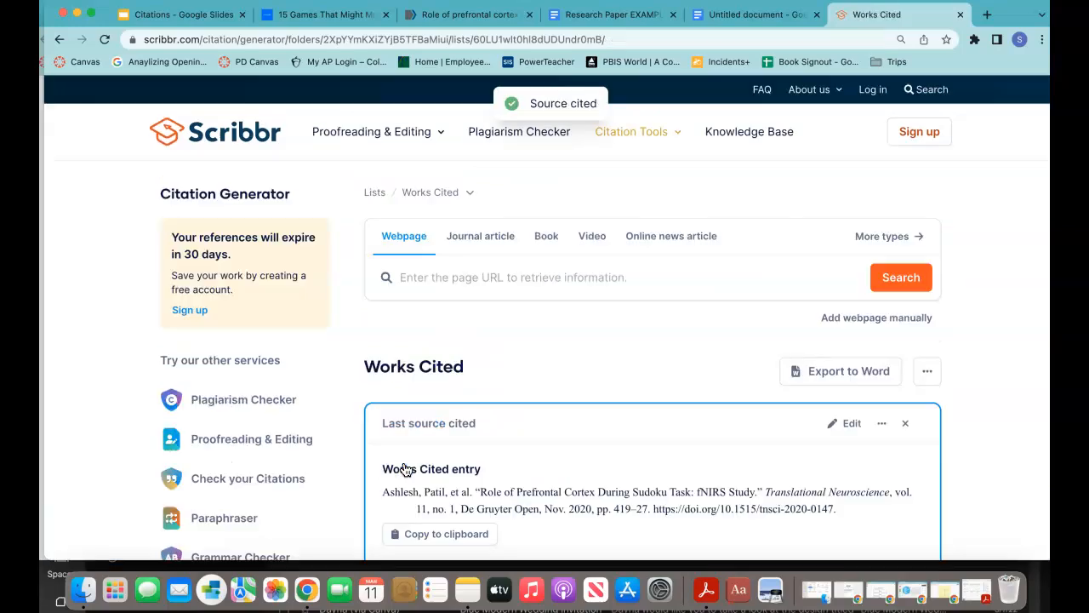
scroll(413, 515, "down", 3)
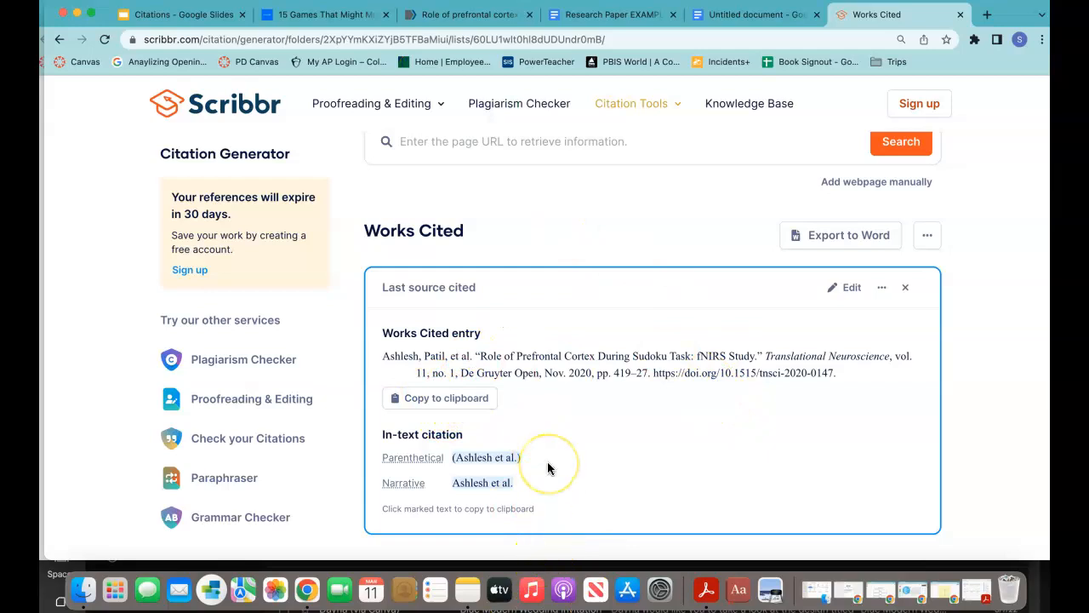
scroll(549, 468, "up", 1)
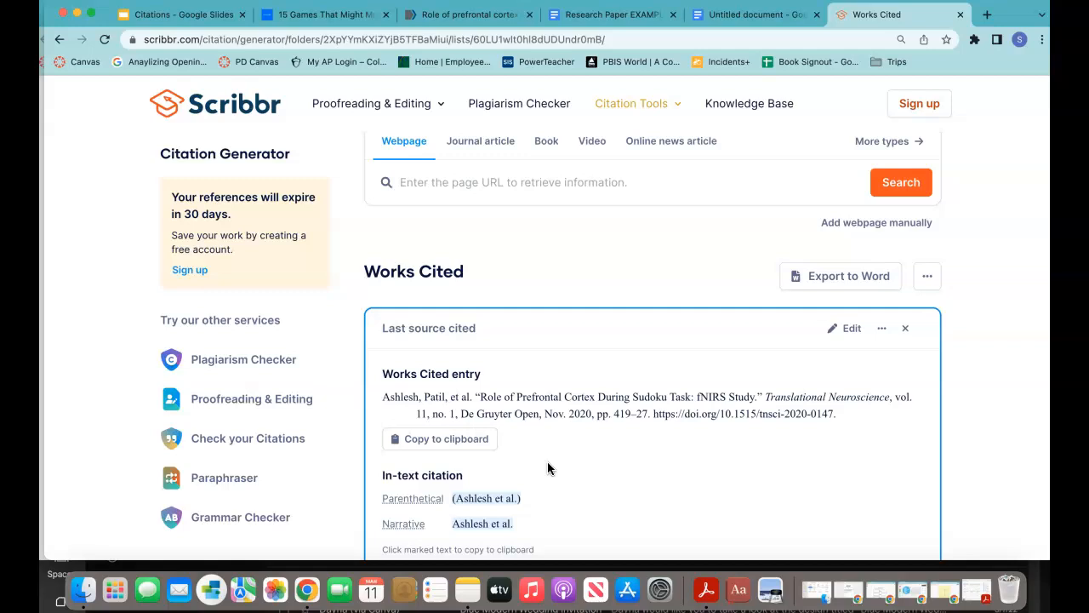
scroll(543, 283, "up", 1)
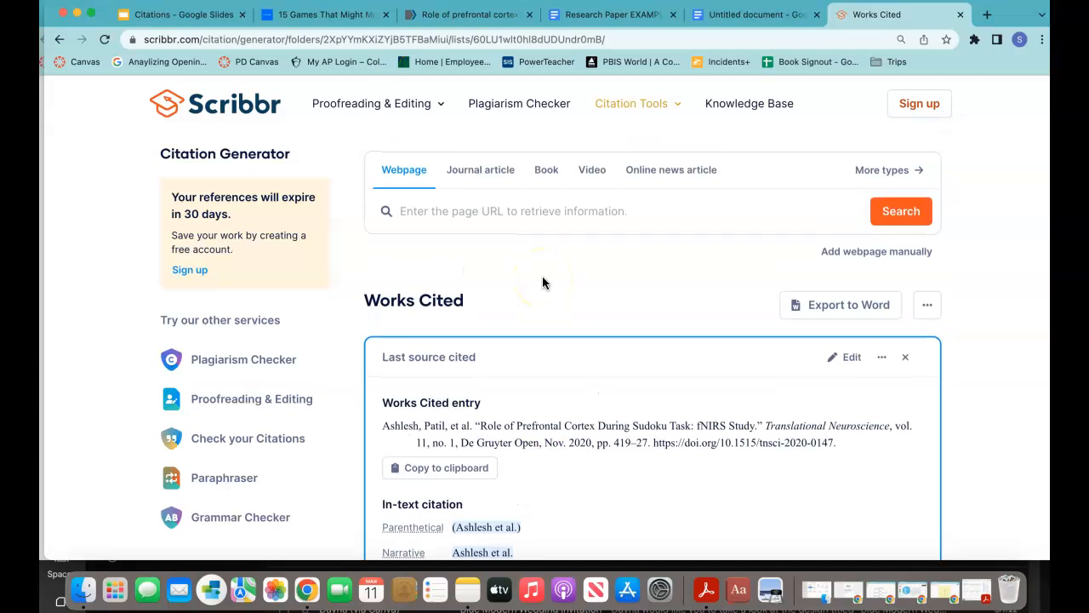
Step: Copy the '15 games that might make you smarter' article URL and click into Scribbr's webpage lookup
left_click(321, 17)
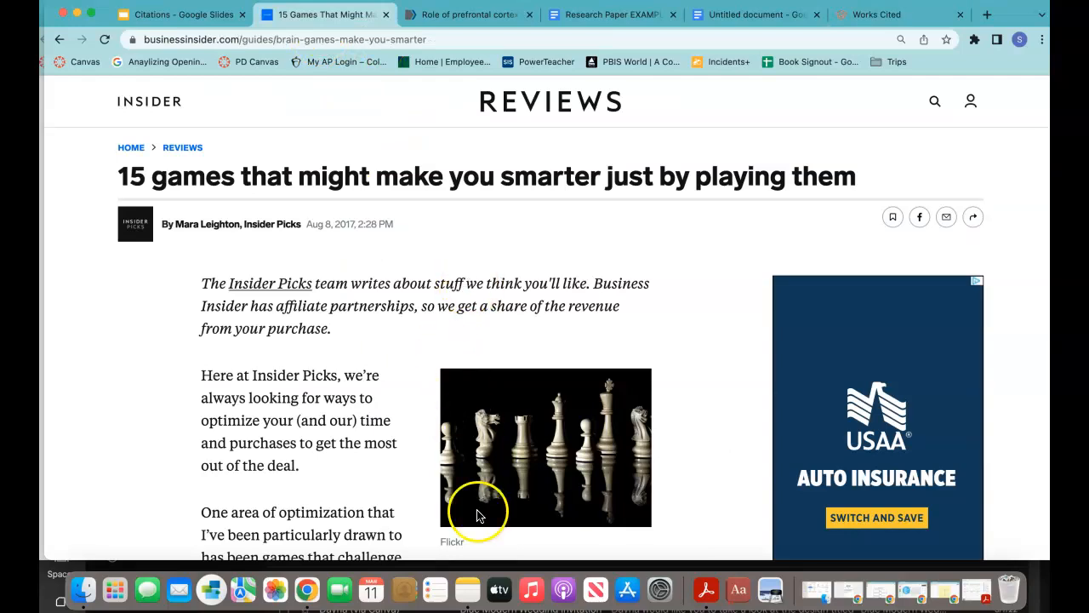
scroll(196, 355, "down", 10)
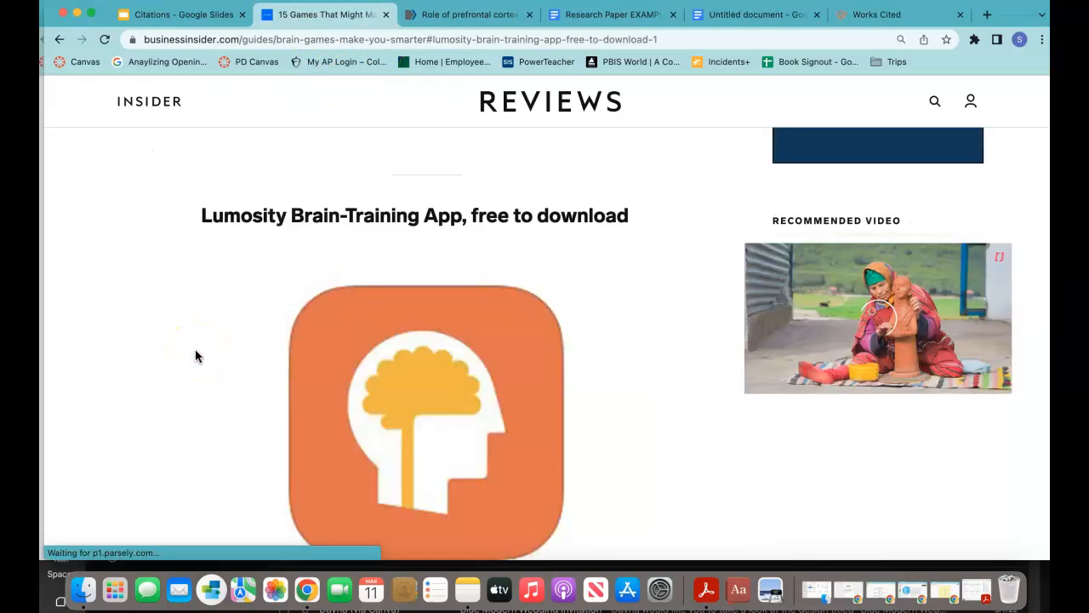
scroll(196, 355, "up", 15)
left_click(216, 42)
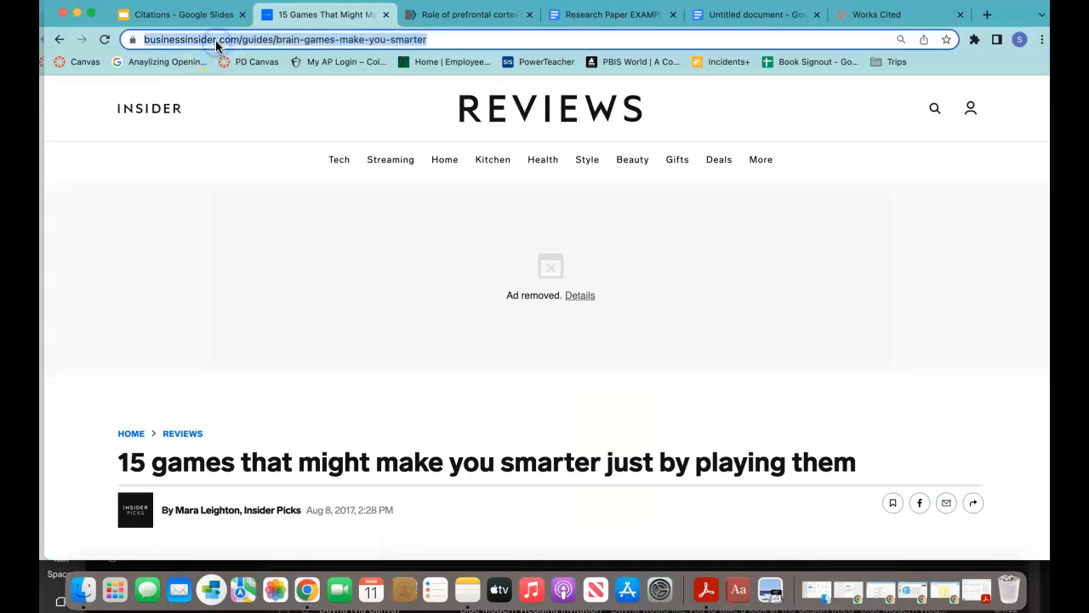
left_click(728, 14)
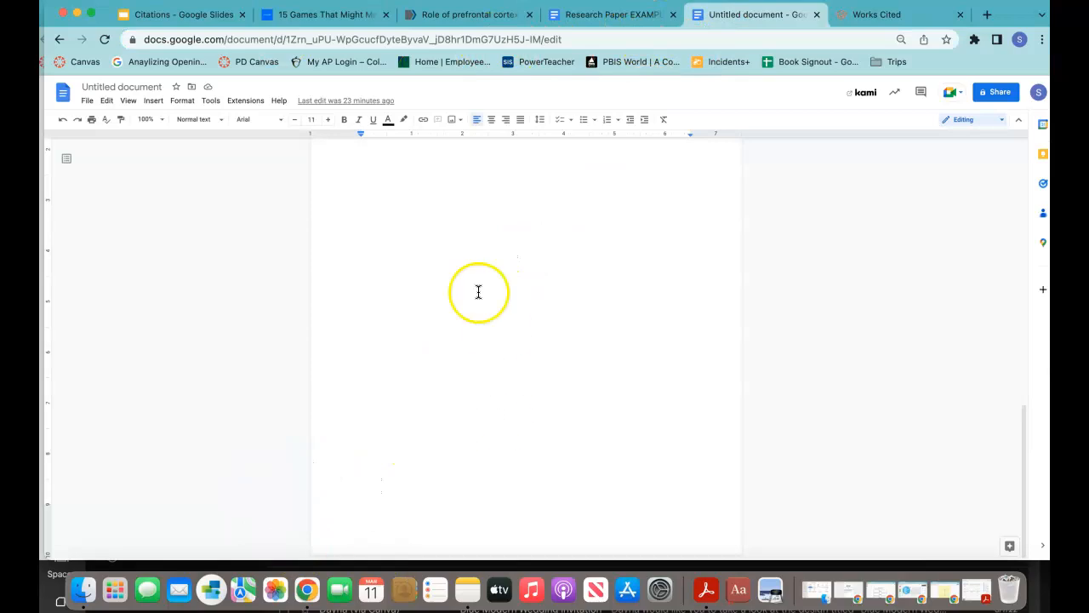
left_click(838, 15)
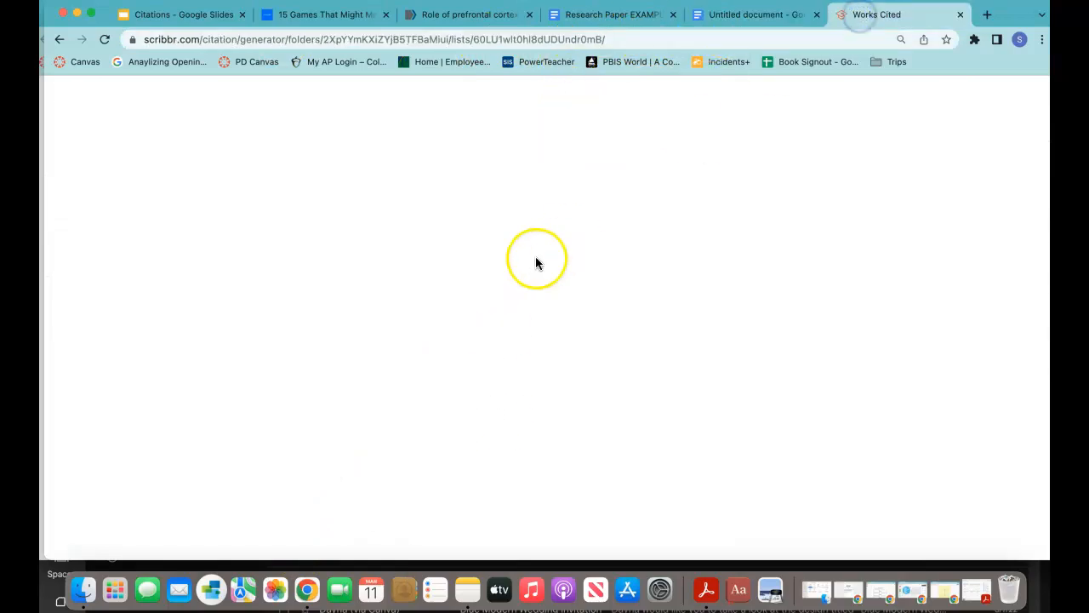
left_click(444, 211)
Step: Look up the pasted Business Insider URL, edit the result, and view the Aug 8, 2017 original
type("https://www.businessinsider.com/guides/brain-games-make-you-smarter")
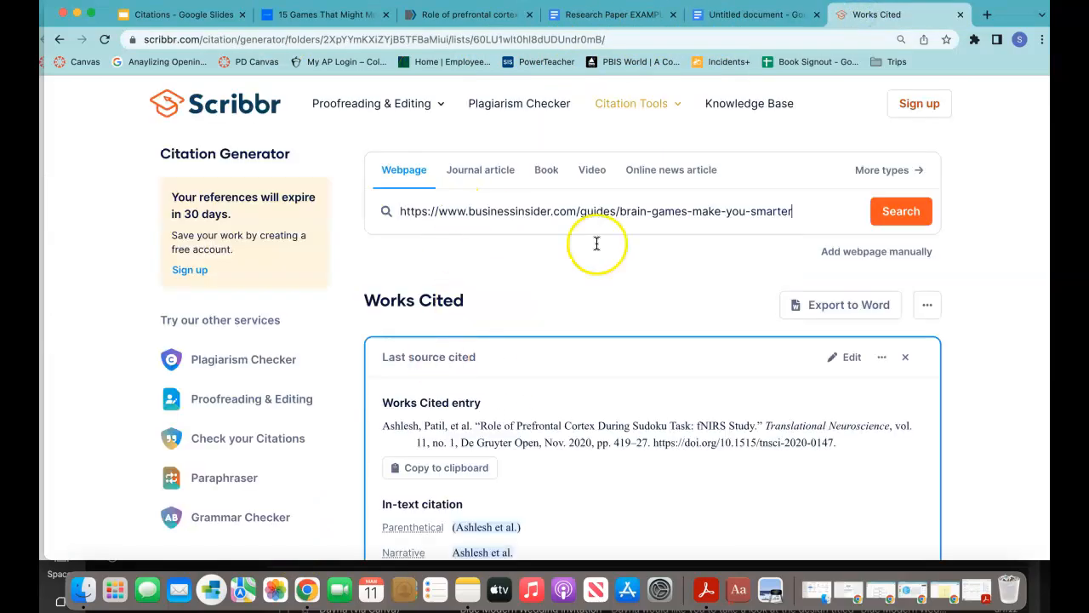
left_click(890, 210)
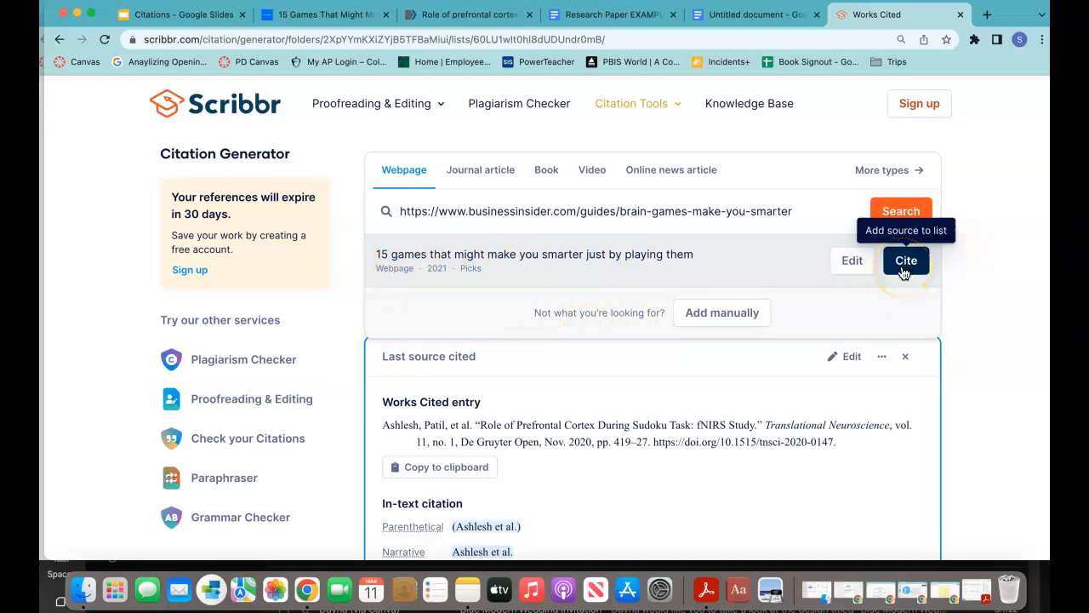
left_click(852, 260)
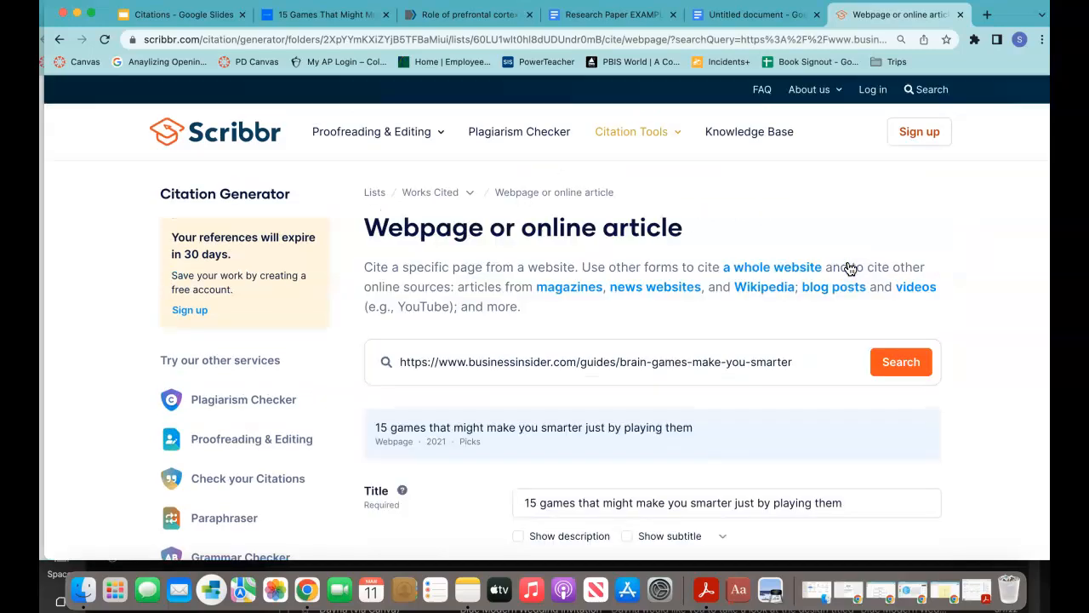
scroll(676, 483, "down", 3)
scroll(611, 436, "down", 2)
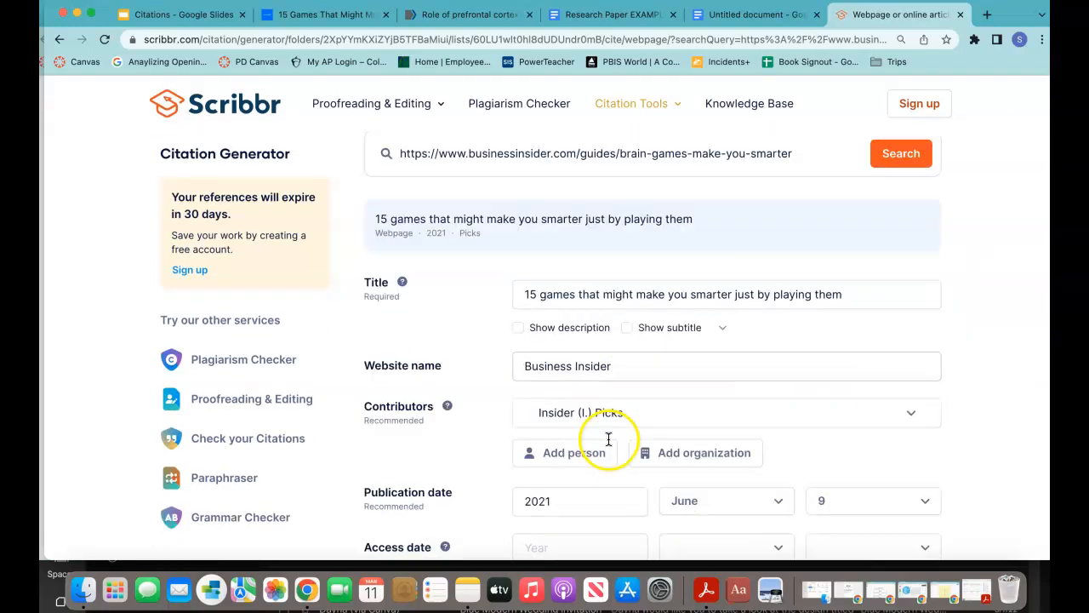
scroll(608, 440, "down", 1)
left_click(298, 15)
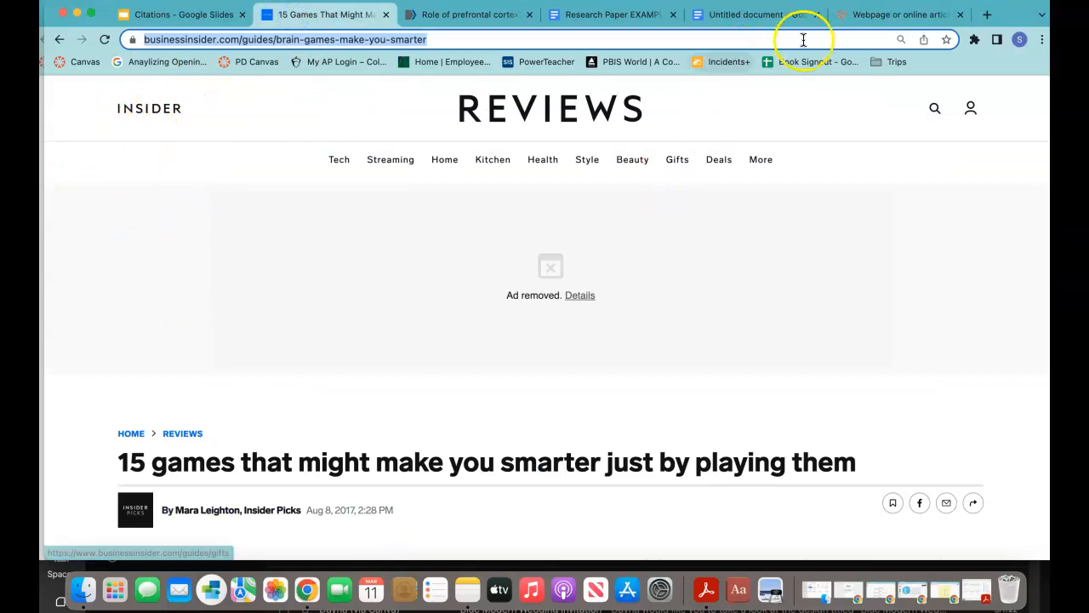
Step: Expand the 'Insider (I.) Picks' contributor and delete its 'I.', 'Insider' and 'Picks' name fields
left_click(856, 15)
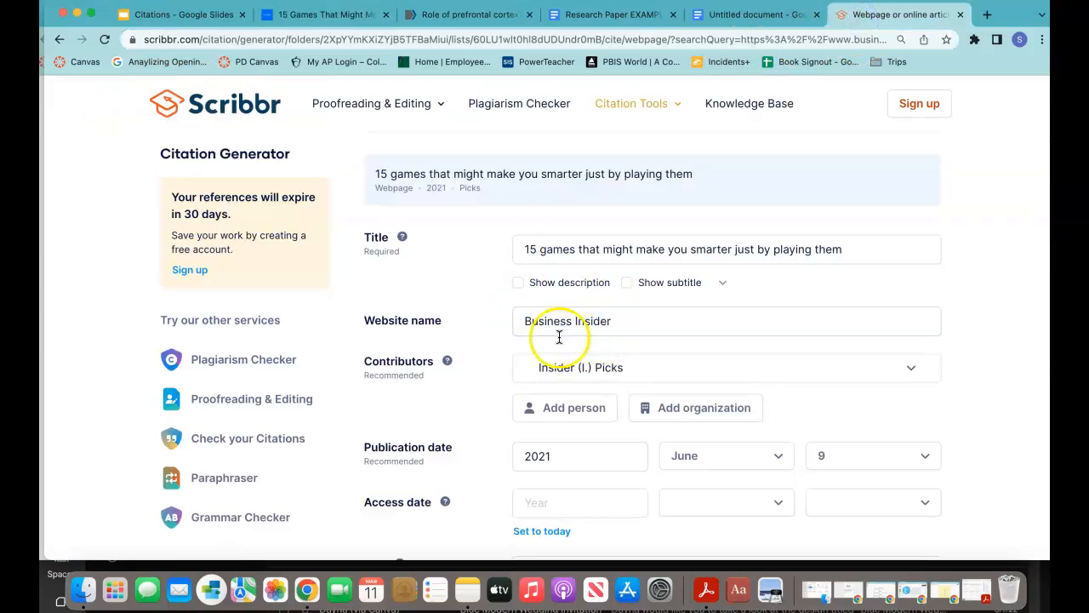
scroll(556, 335, "down", 2)
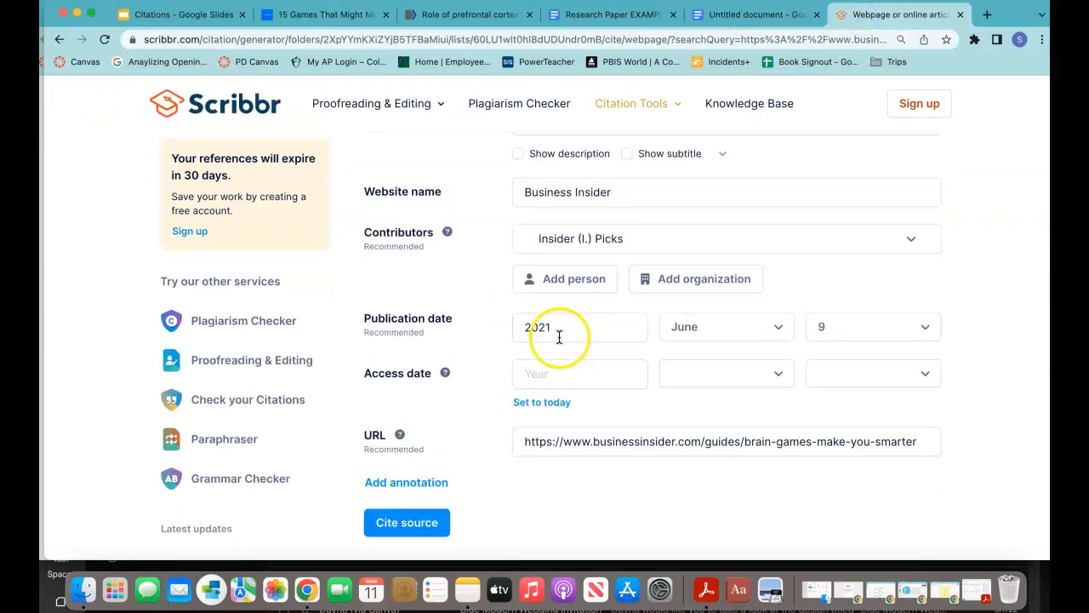
left_click(546, 243)
scroll(611, 425, "down", 1)
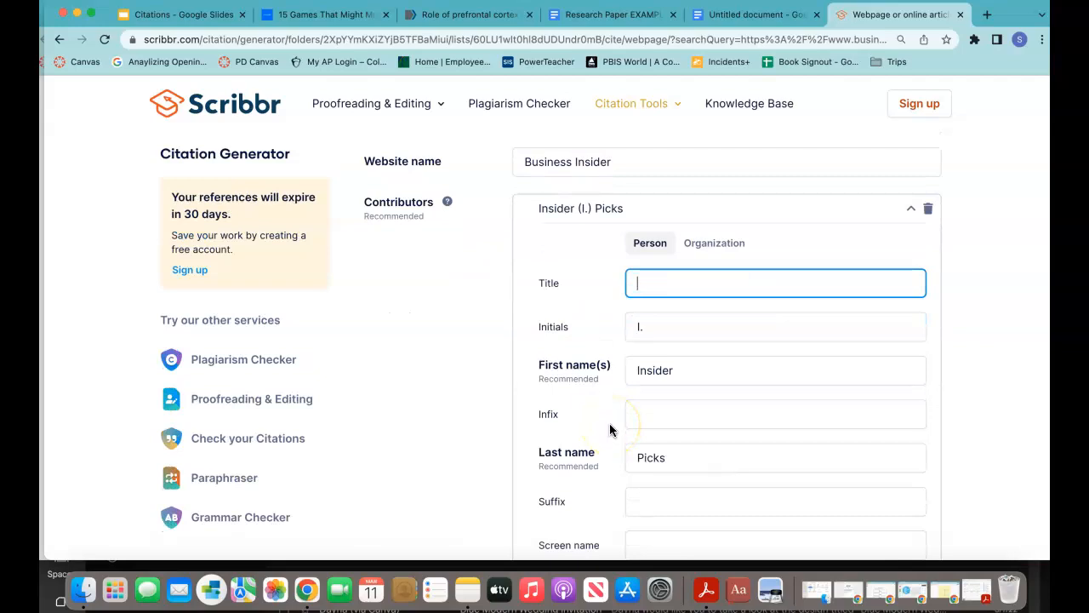
scroll(610, 430, "down", 2)
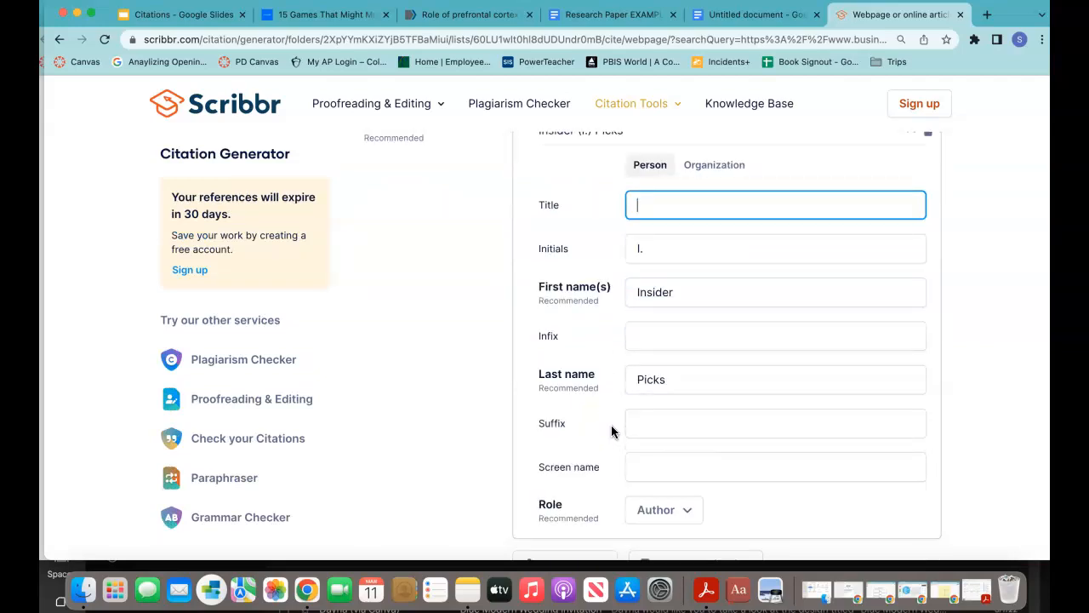
left_click(645, 253)
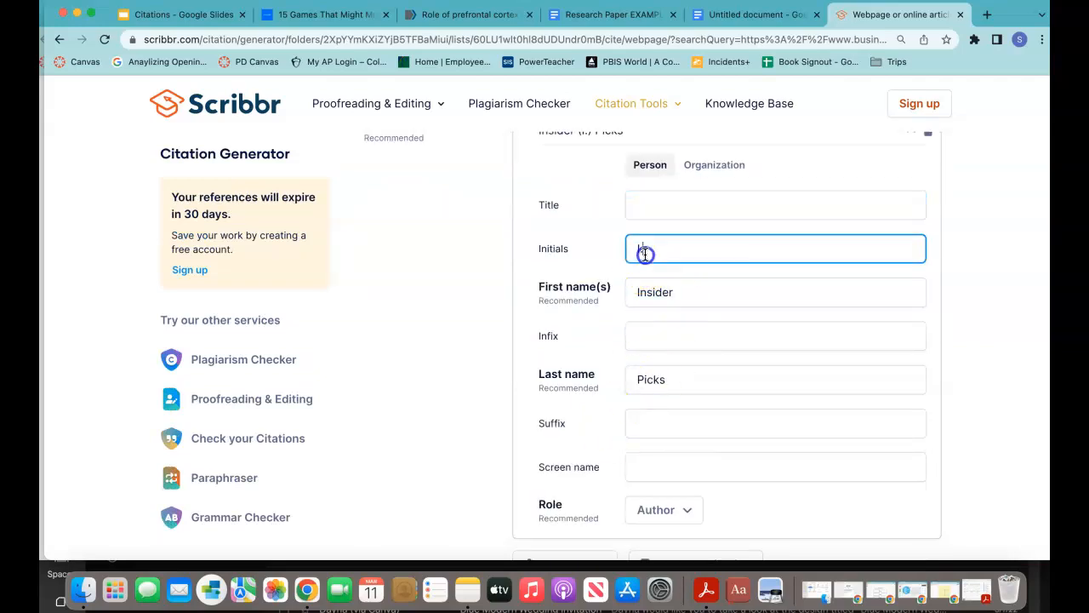
key("BackSpace")
key("BackSpace")
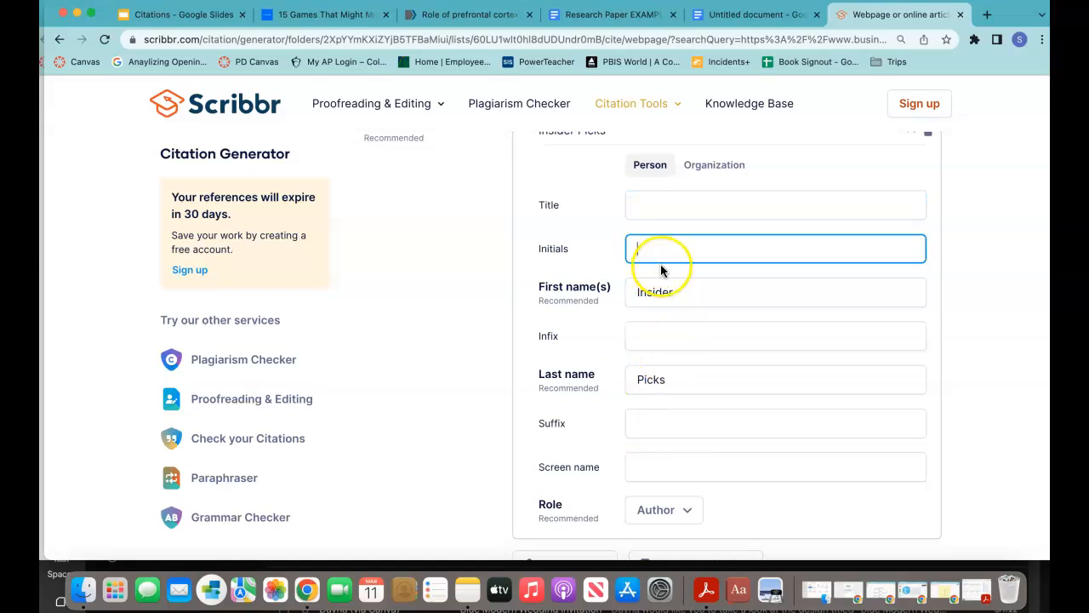
left_click_drag(681, 292, 610, 293)
key("BackSpace")
left_click_drag(673, 380, 605, 381)
key("BackSpace")
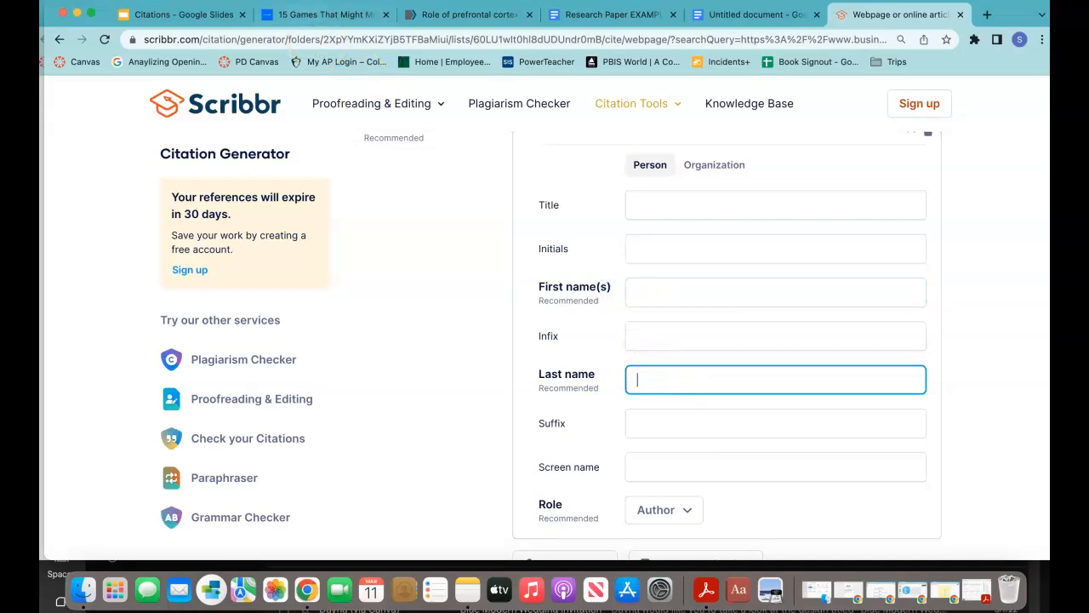
Step: Select and copy the author's name from the Business Insider article's byline
left_click(312, 18)
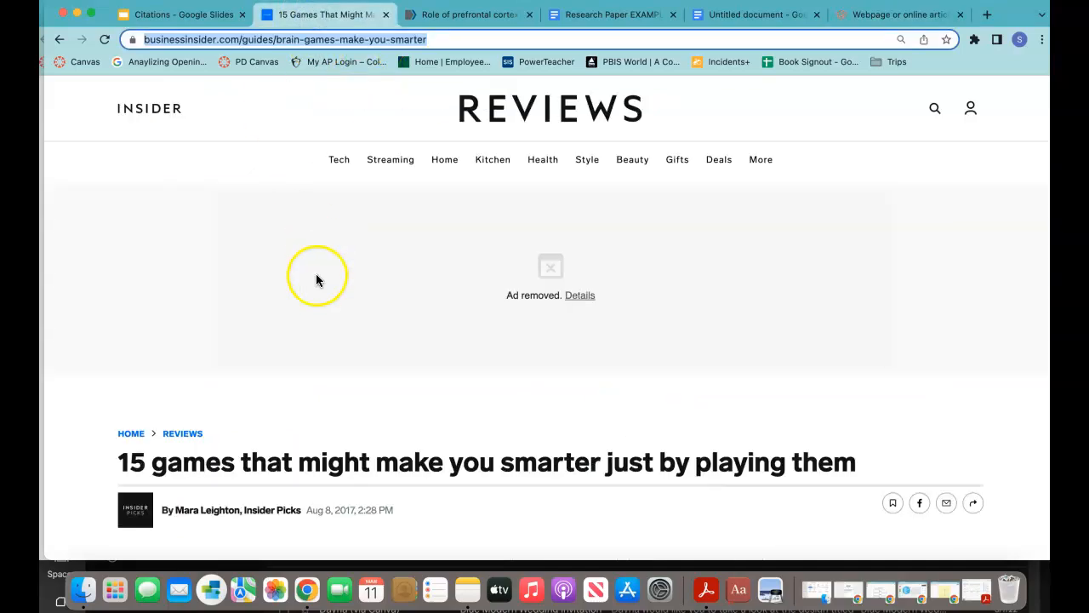
scroll(316, 277, "down", 4)
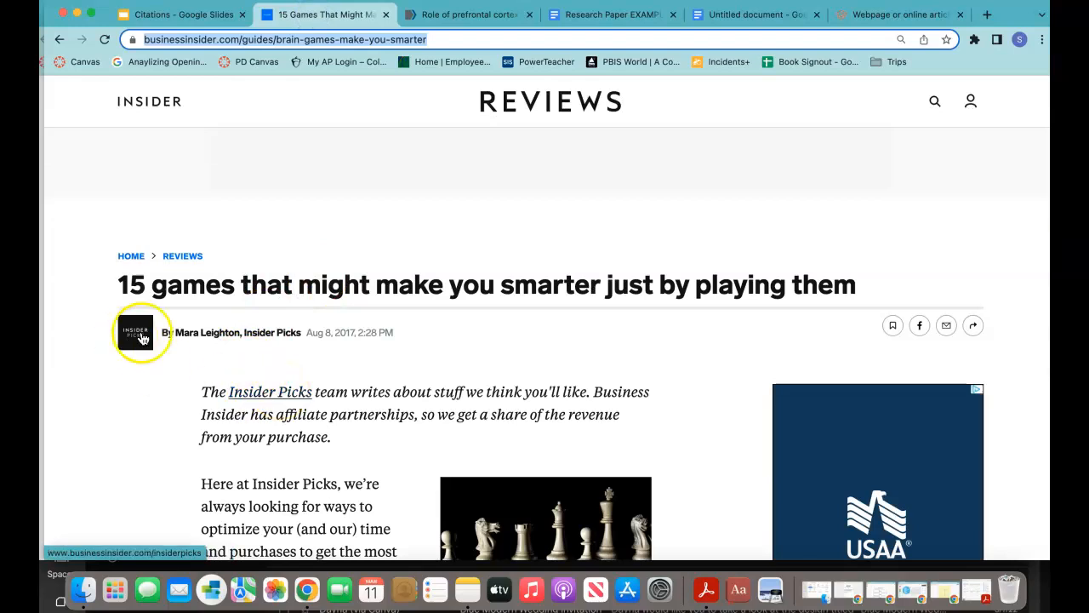
left_click_drag(243, 333, 183, 334)
key("super+c")
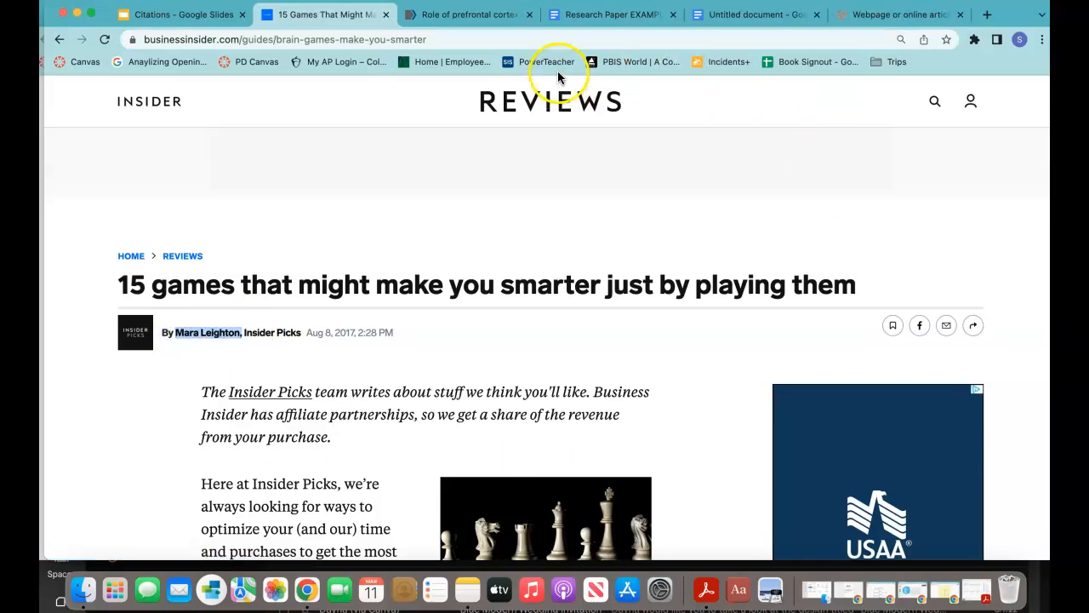
left_click(915, 14)
Step: Paste the byline name into the contributor's first and last name fields, trimming it, then collapse the card
left_click(647, 296)
key("super+v")
left_click_drag(720, 292, 671, 295)
key("BackSpace")
left_click(642, 380)
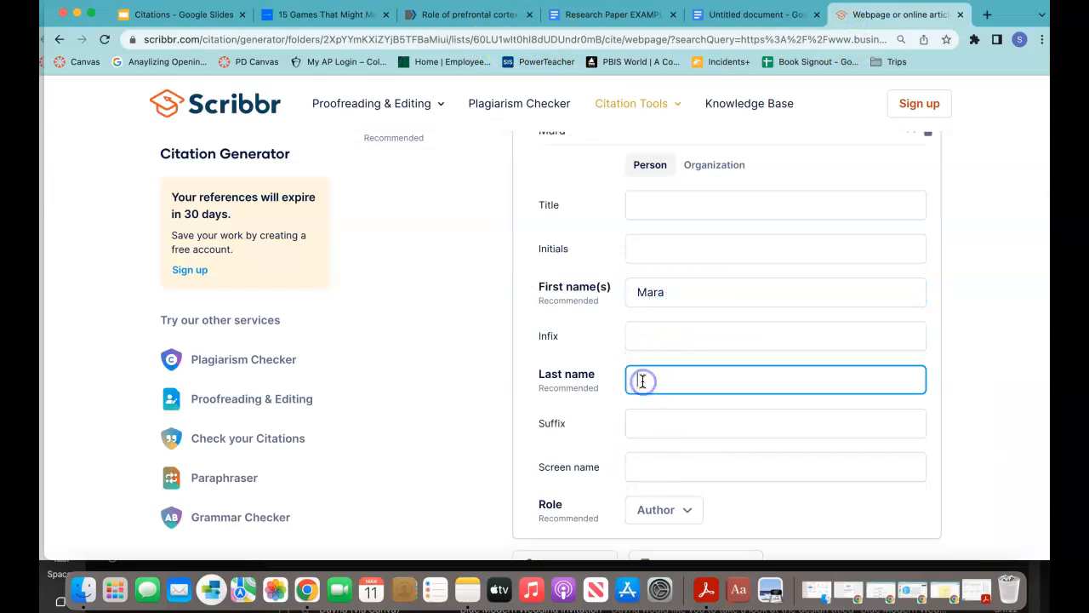
key("super+v")
key("BackSpace")
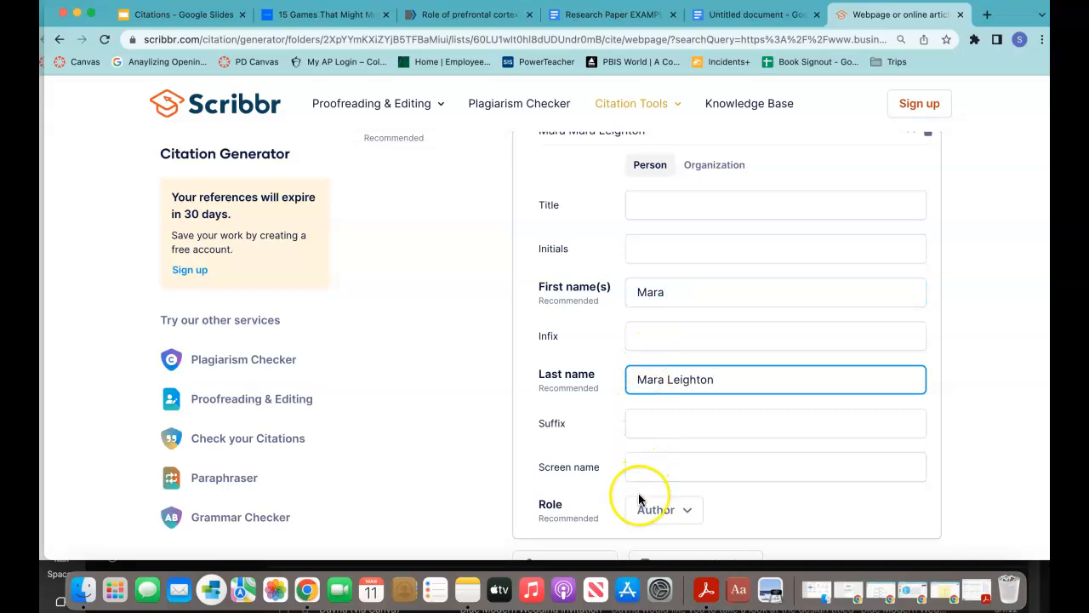
scroll(639, 501, "down", 5)
scroll(640, 501, "up", 5)
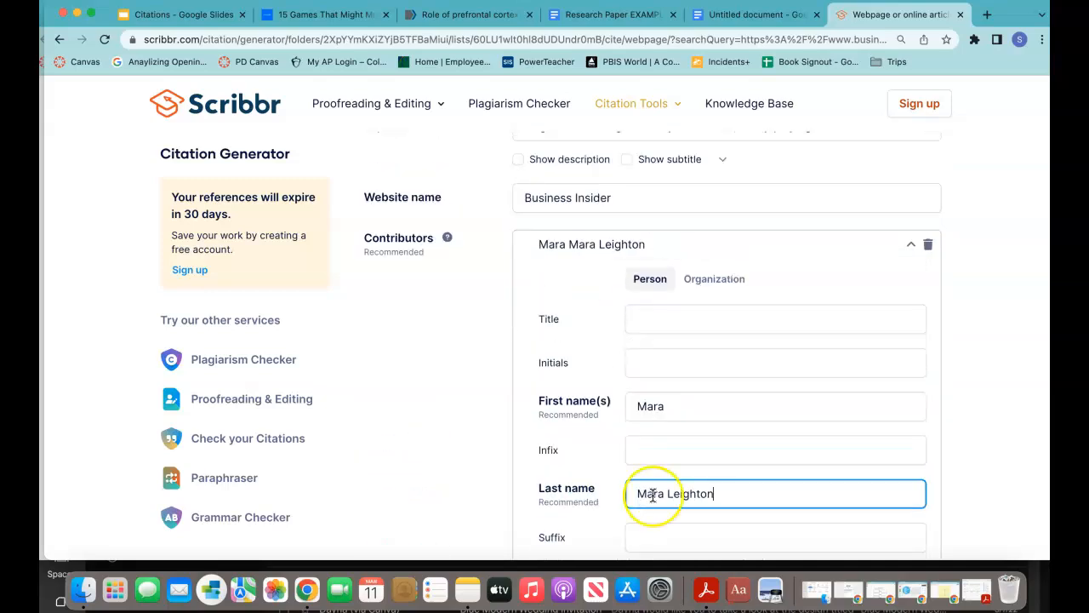
left_click(909, 244)
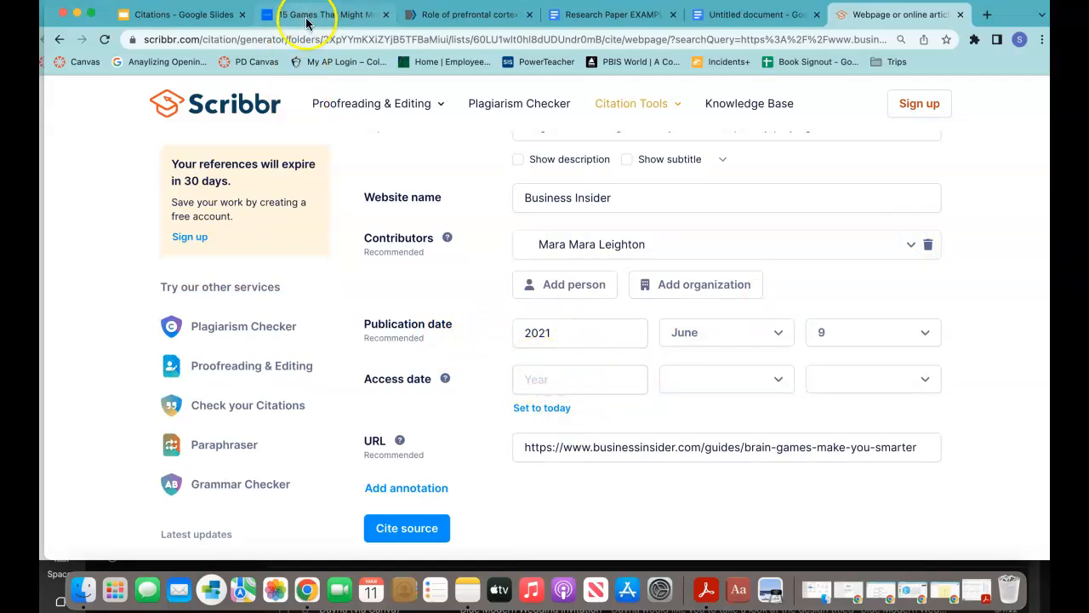
left_click(306, 19)
Step: Set the publication year to 2017 and the publication month to August
left_click(330, 351)
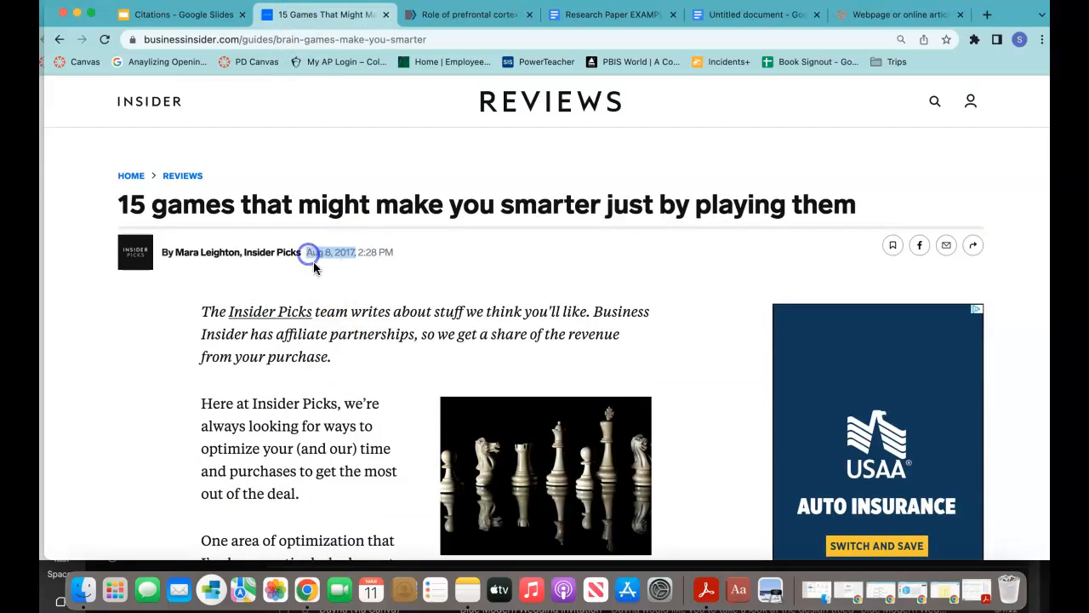
left_click(927, 13)
left_click(596, 331)
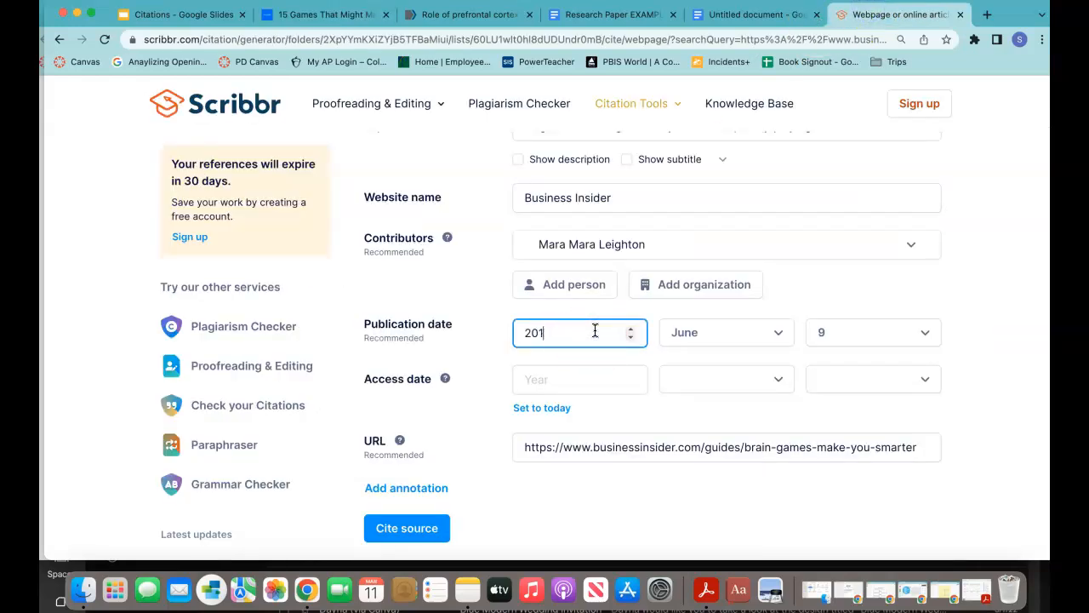
left_click(725, 332)
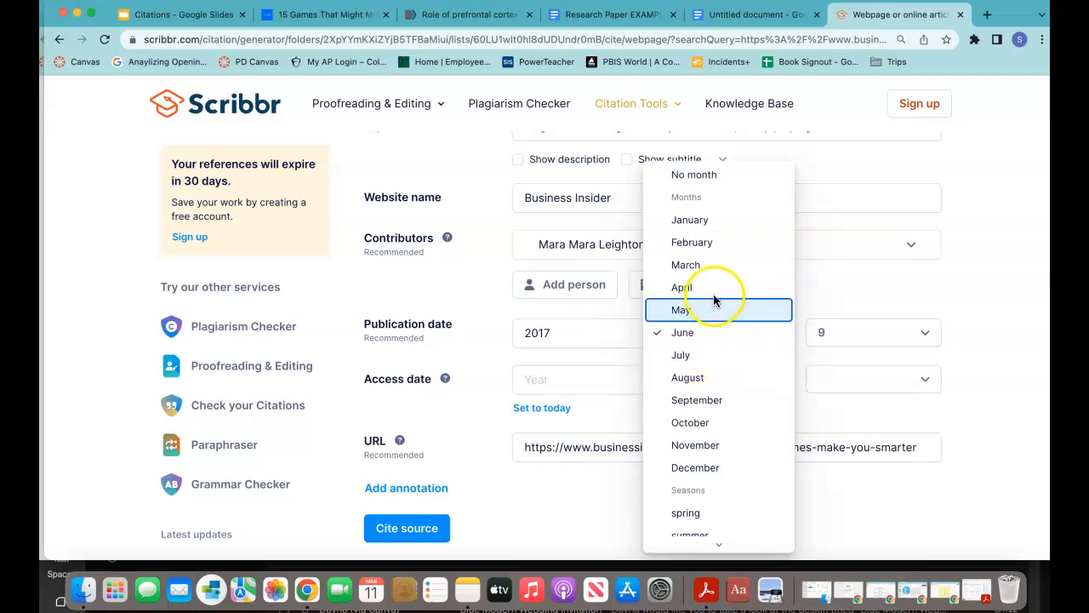
left_click(708, 379)
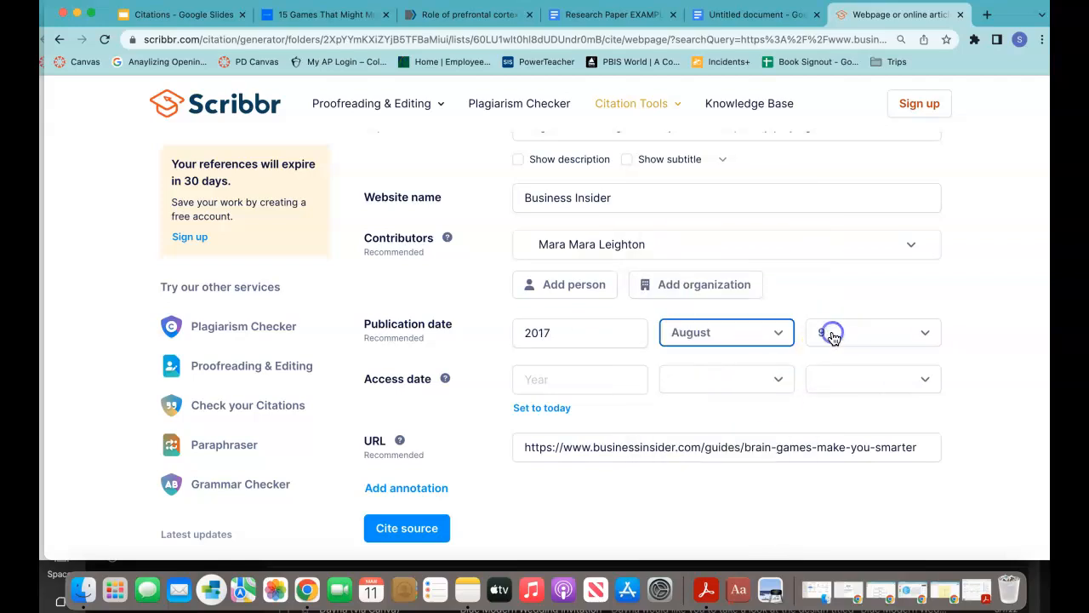
Step: Recheck the article's date and set the publication day to 8
left_click(737, 342)
left_click(317, 14)
left_click(870, 26)
left_click(870, 335)
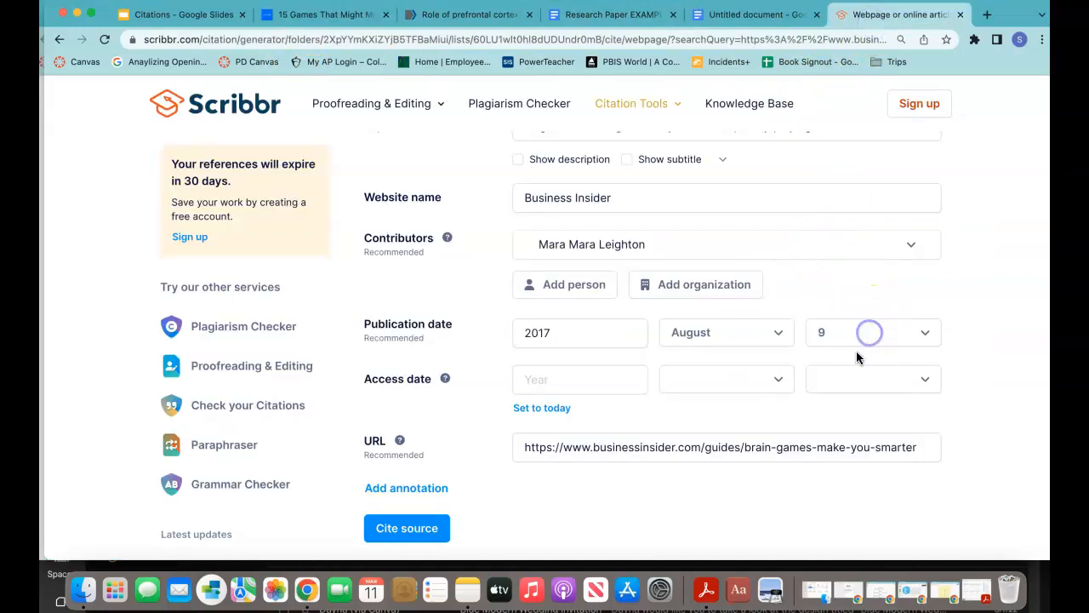
left_click(834, 301)
Step: Set the access date to today, 11 March 2023
scroll(519, 460, "down", 1)
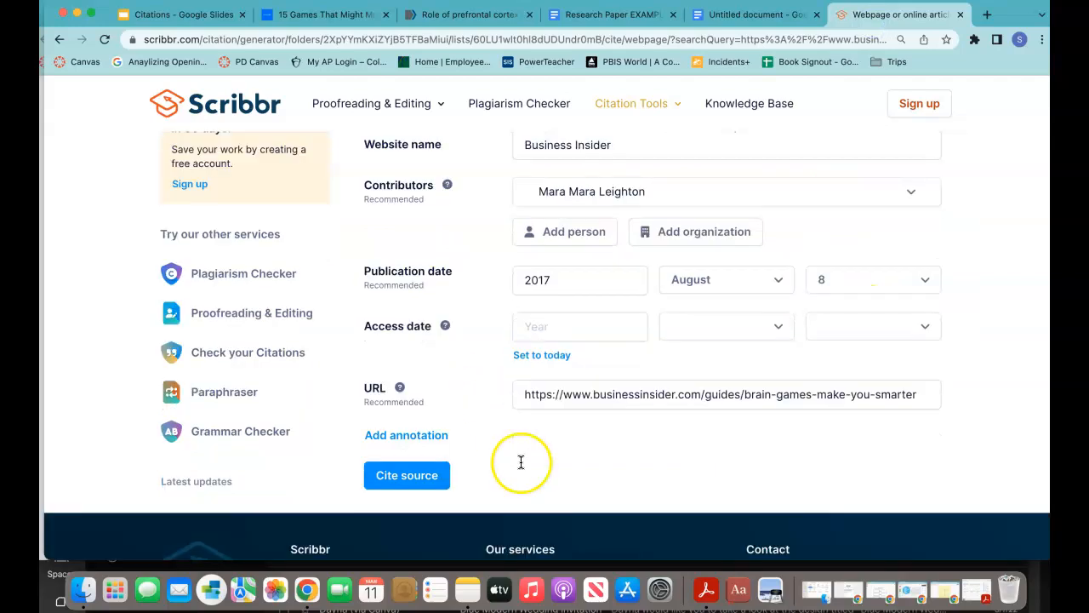
left_click(532, 355)
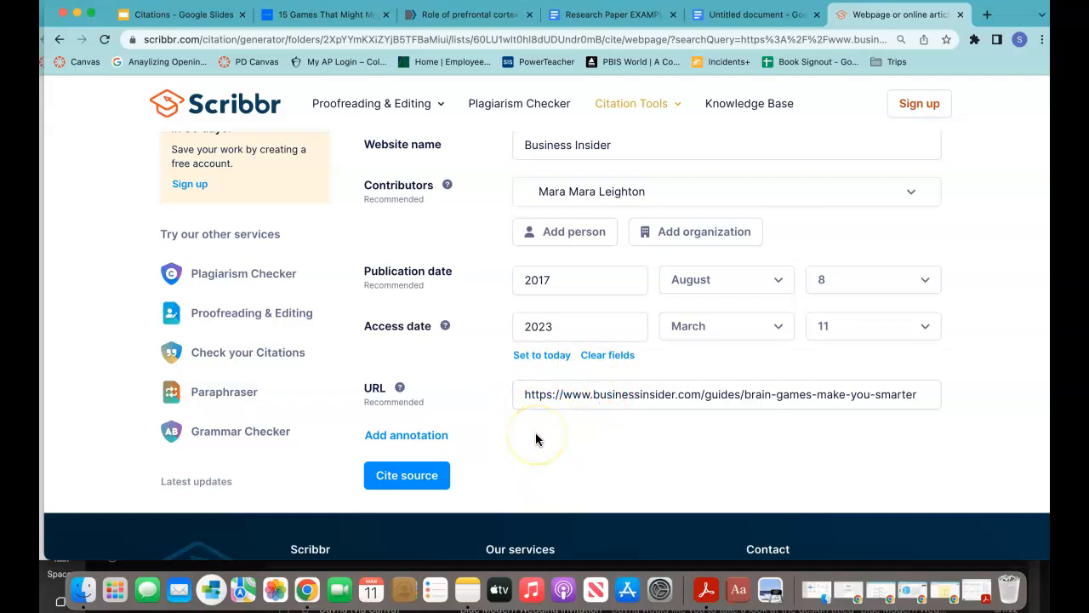
scroll(537, 371, "up", 3)
scroll(537, 371, "down", 5)
scroll(537, 371, "up", 3)
scroll(537, 371, "up", 3)
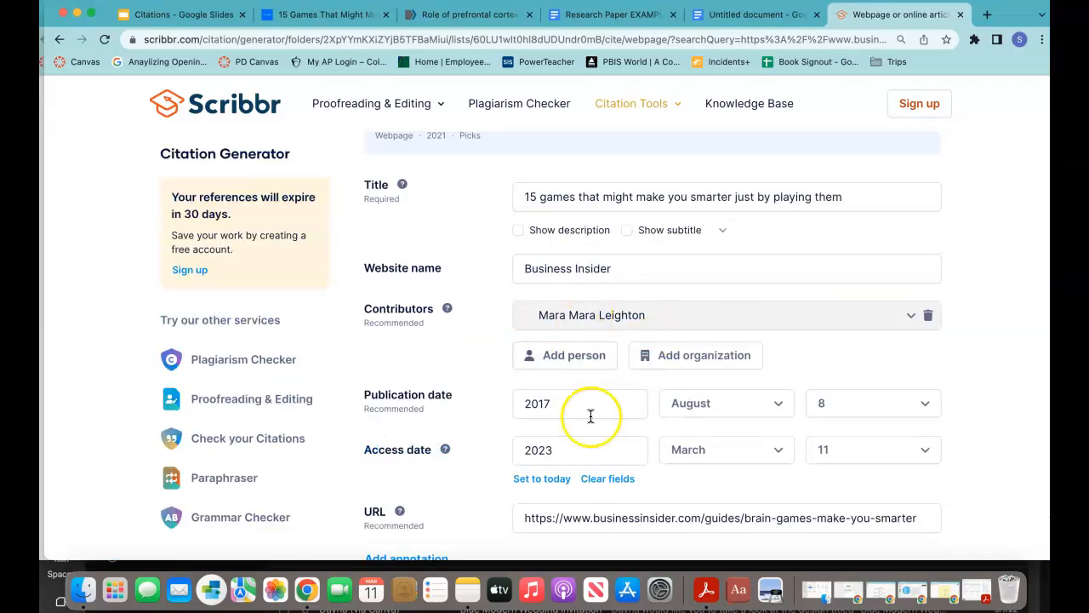
Step: Remove the duplicated first name from the author's last name and cite the Business Insider article
left_click(565, 319)
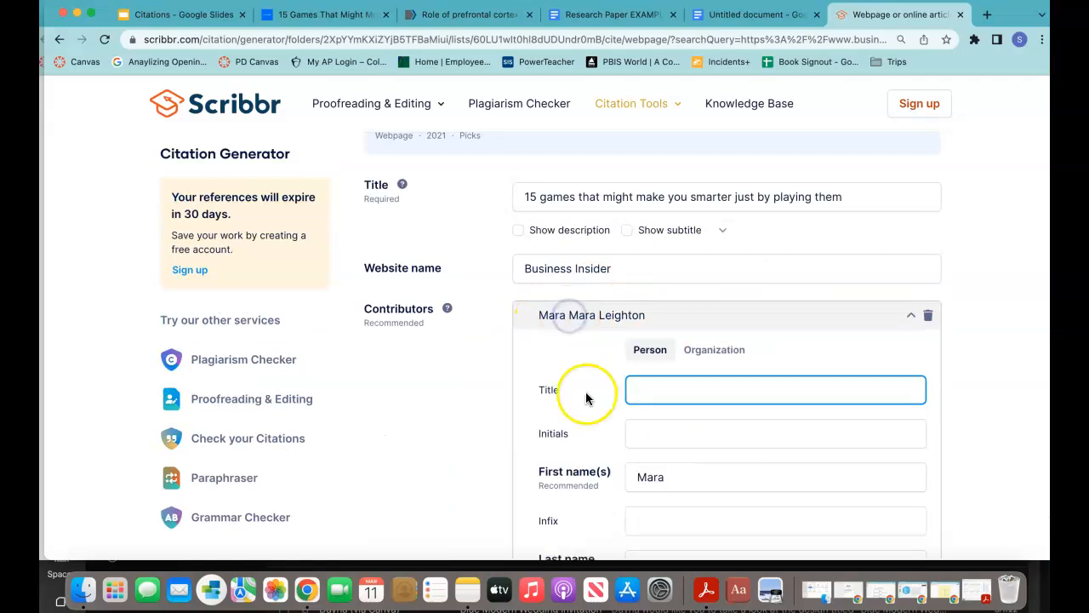
scroll(615, 450, "down", 3)
left_click(662, 442)
key("BackSpace")
key("BackSpace")
key("BackSpace")
key("BackSpace")
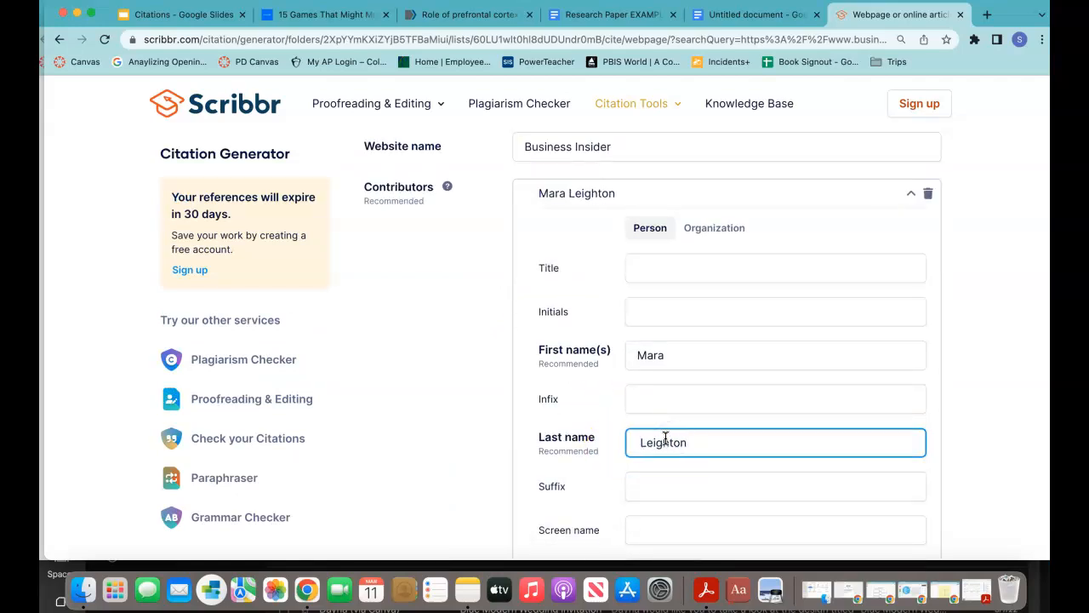
scroll(601, 515, "down", 6)
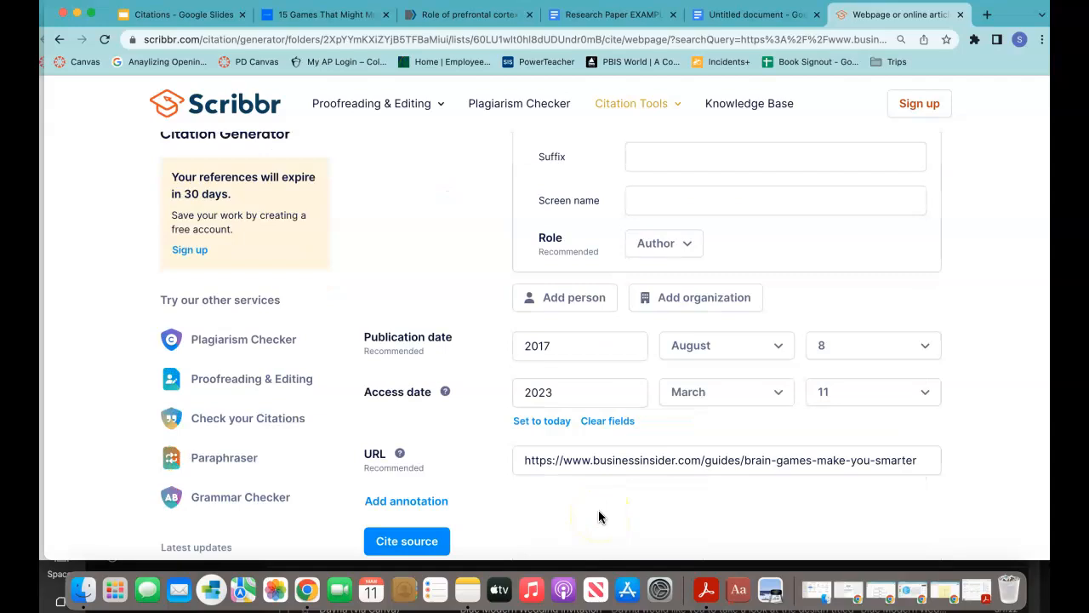
left_click(399, 542)
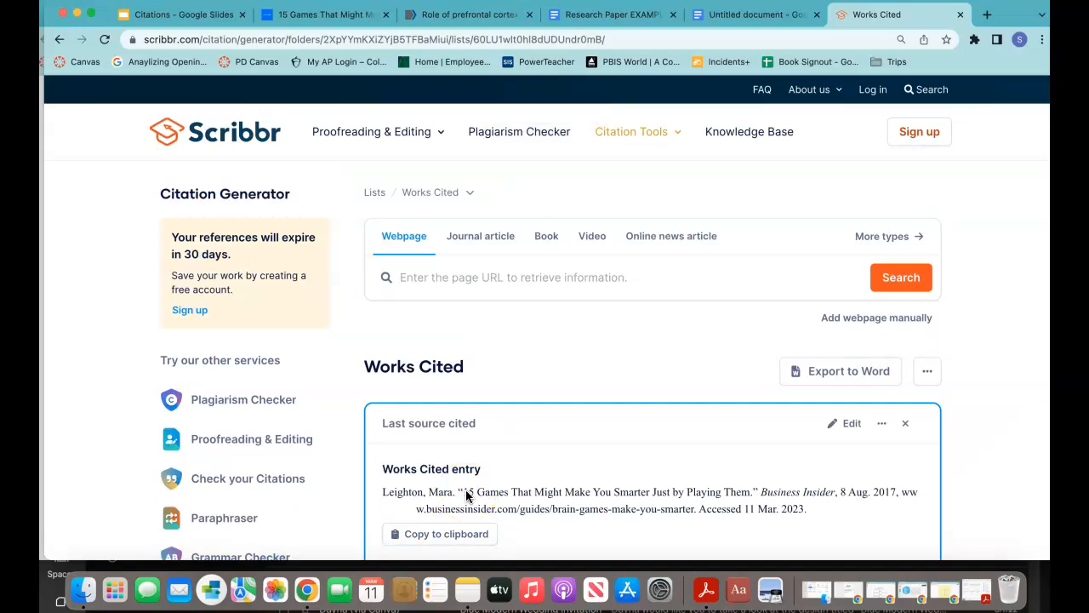
Step: Select both sources in the Works Cited list and copy their MLA citations
scroll(465, 489, "down", 3)
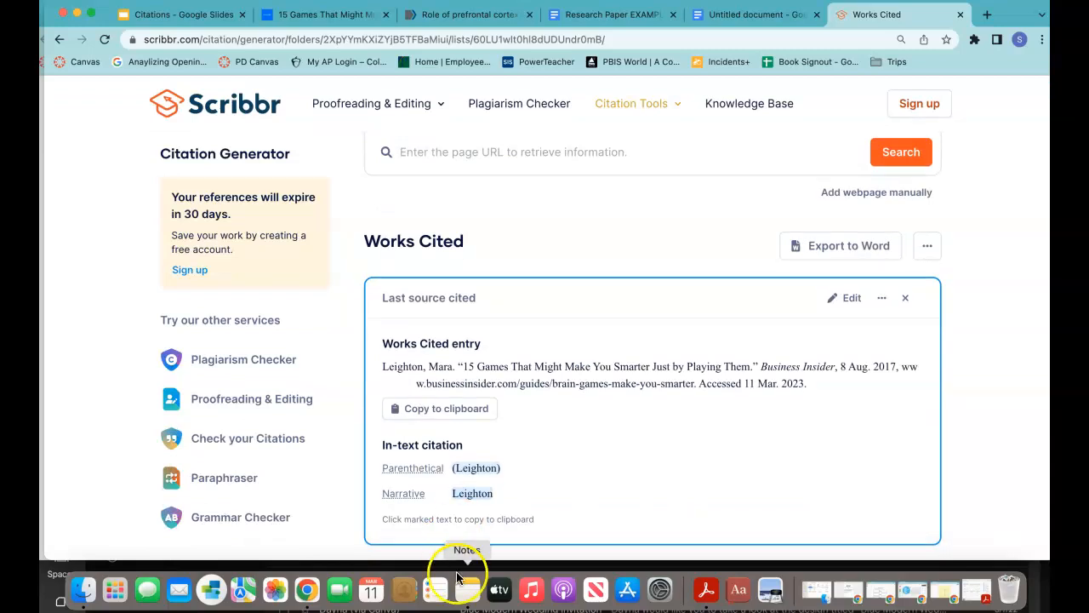
scroll(519, 503, "down", 4)
mouse_move(521, 508)
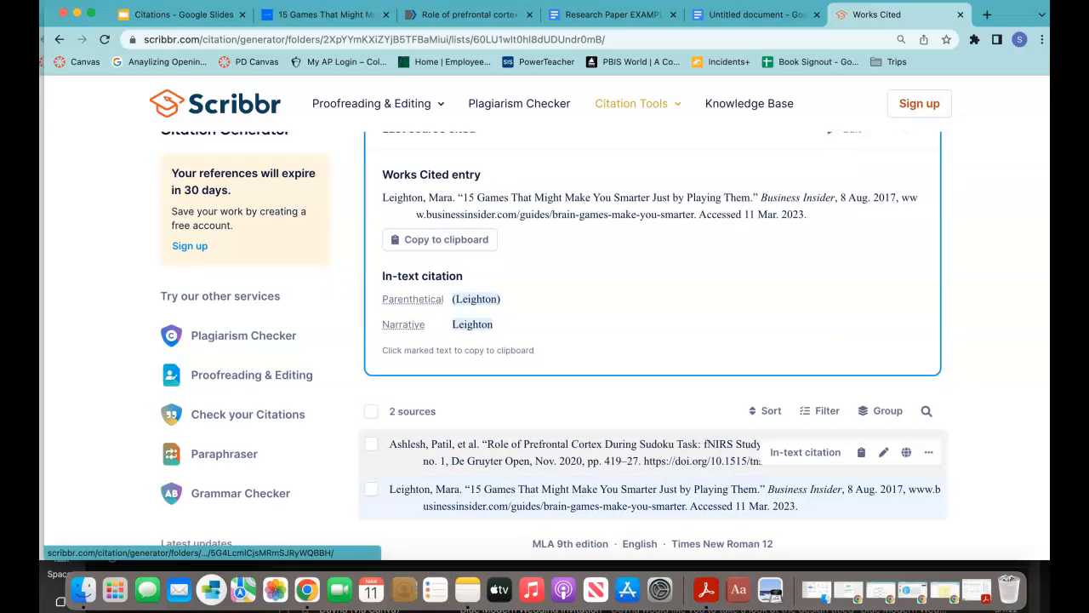
left_click(371, 412)
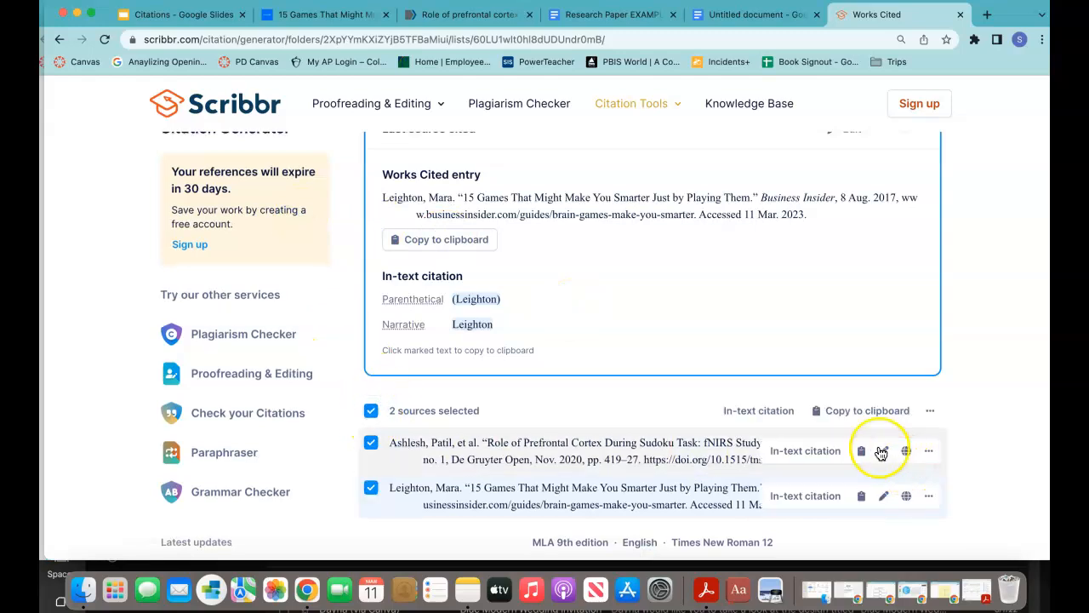
left_click(837, 414)
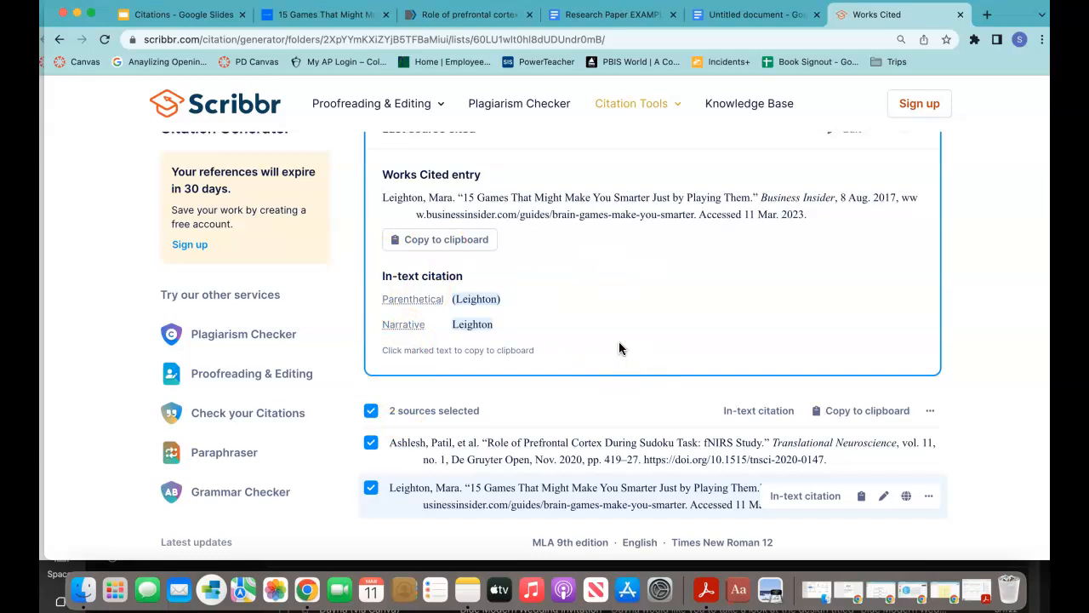
Step: Paste both MLA entries onto the first line of page 2 in the untitled document
left_click(720, 17)
left_click(487, 186)
left_click(825, 247)
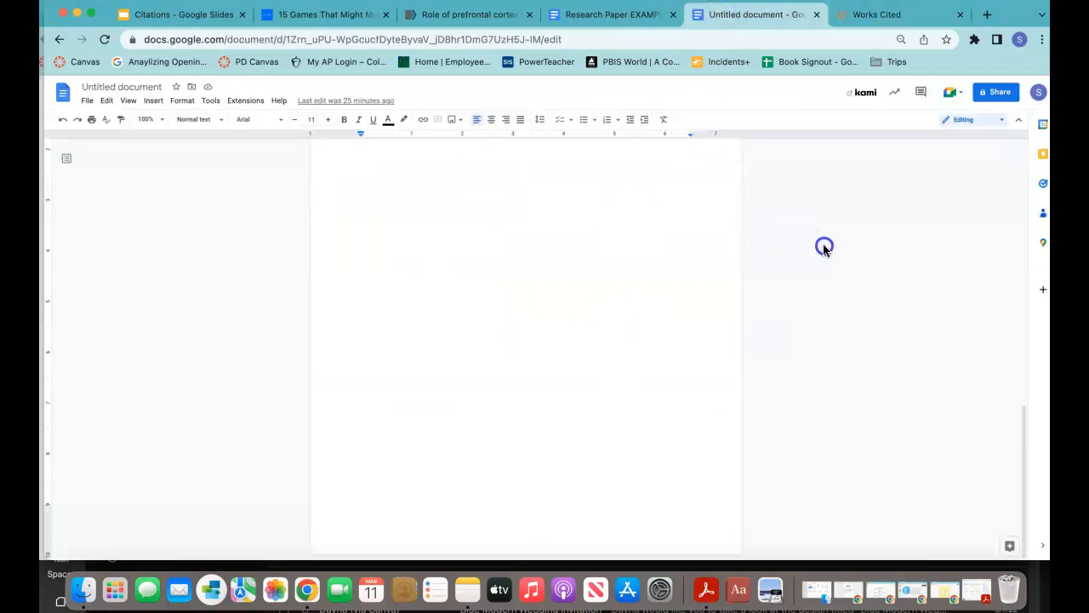
left_click(819, 204)
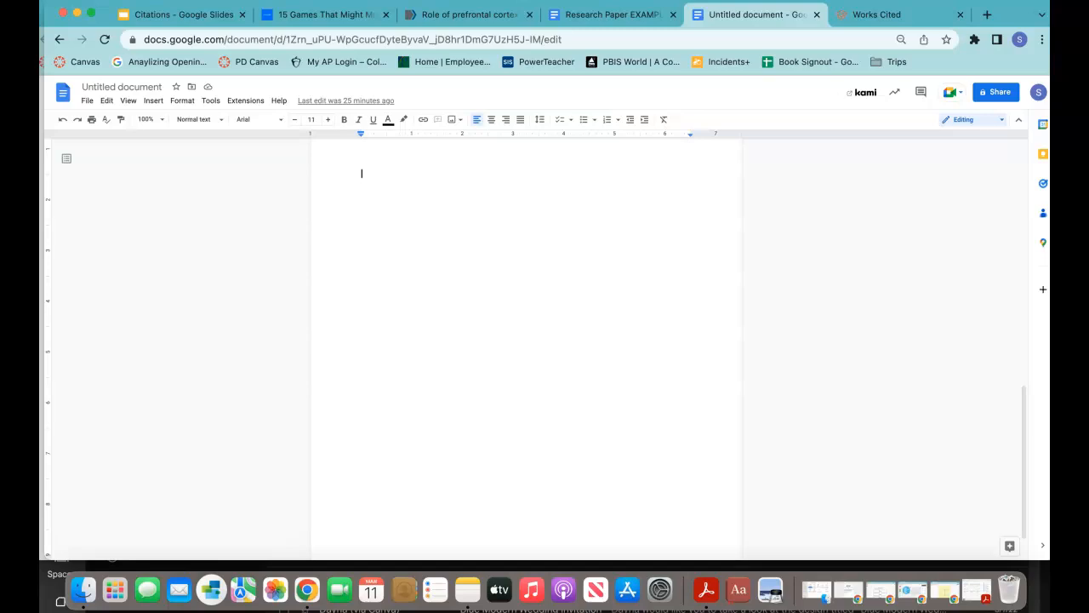
left_click(397, 172)
key("super+v")
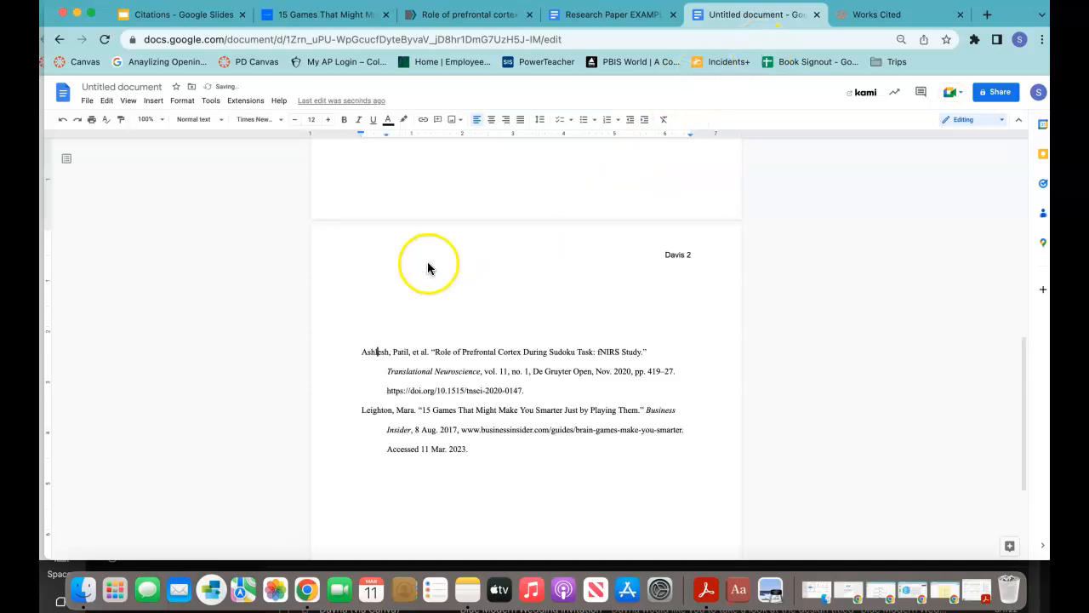
Step: Add a blank line above the first entry, then undo it
scroll(403, 314, "up", 5)
scroll(403, 314, "down", 10)
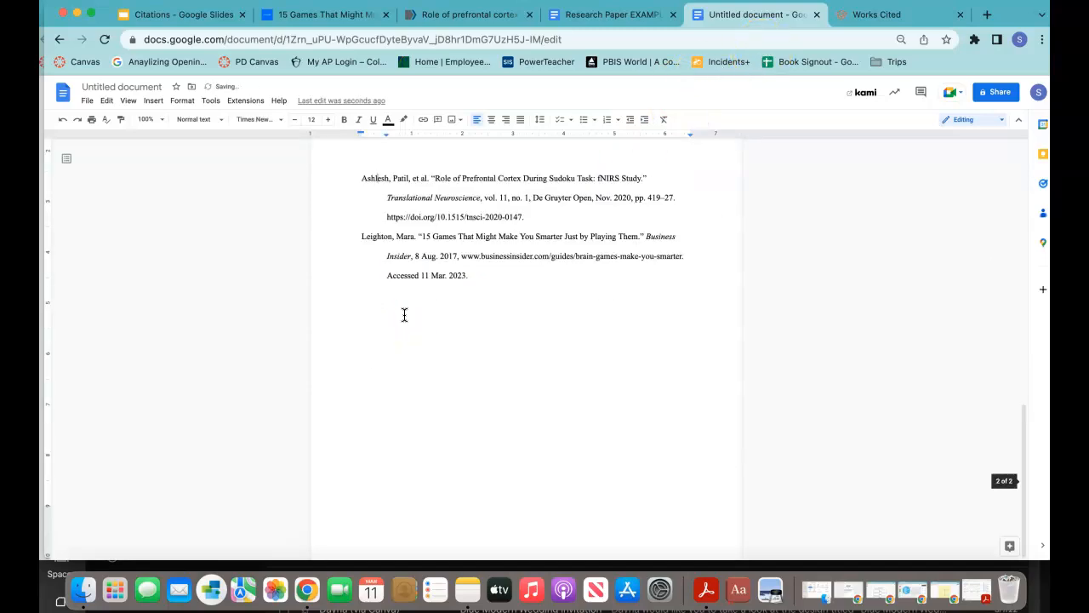
scroll(404, 315, "up", 3)
left_click(355, 329)
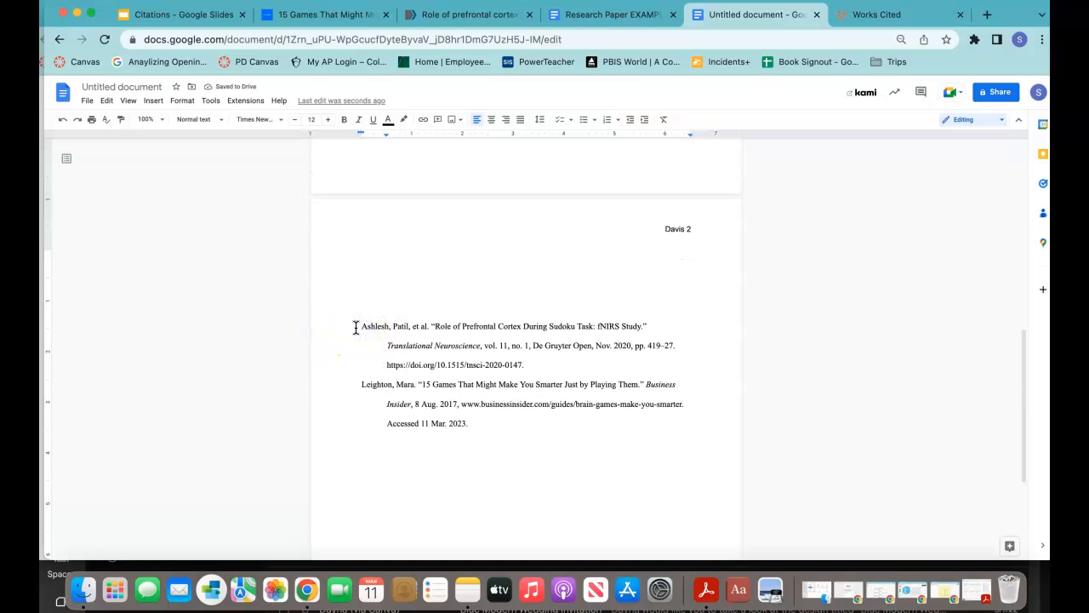
key("Return")
key("super+z")
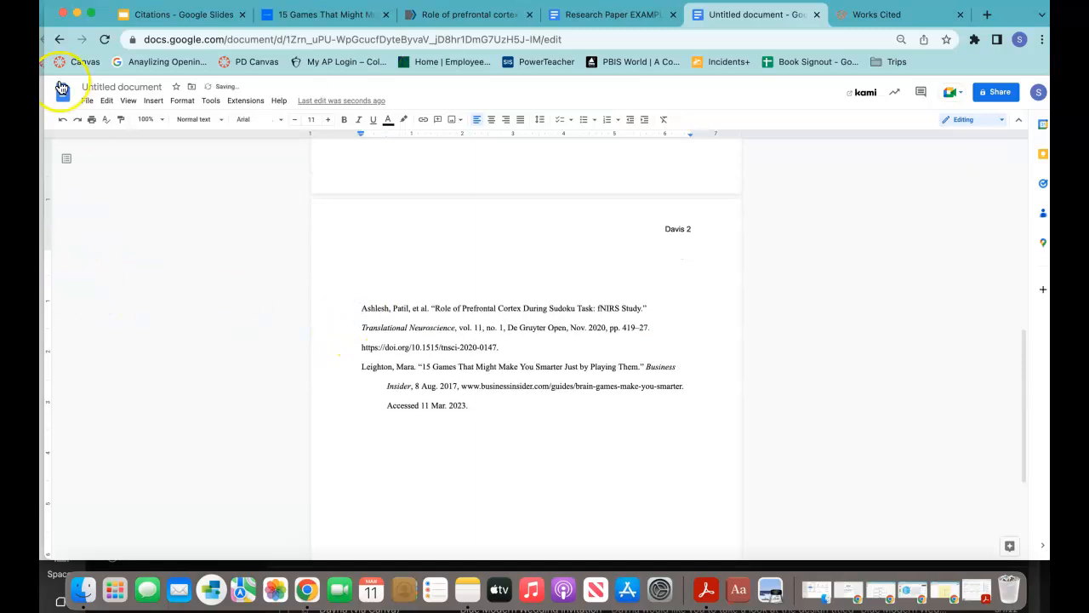
Step: Restore the blank line above the entries and center-align it for the 'Work Cited' heading
left_click(62, 121)
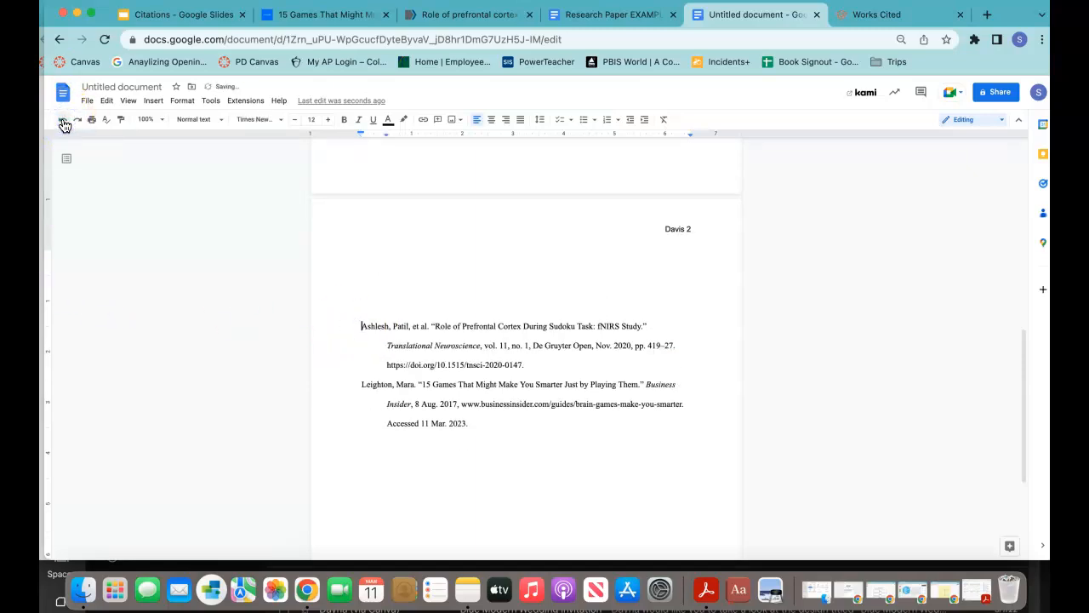
double_click(387, 294)
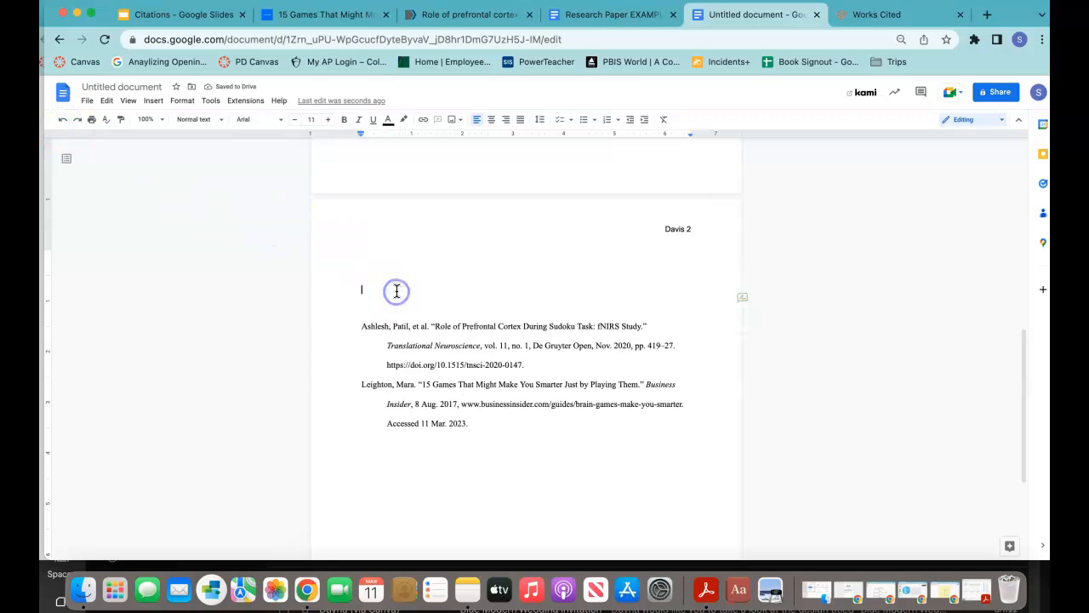
left_click(494, 120)
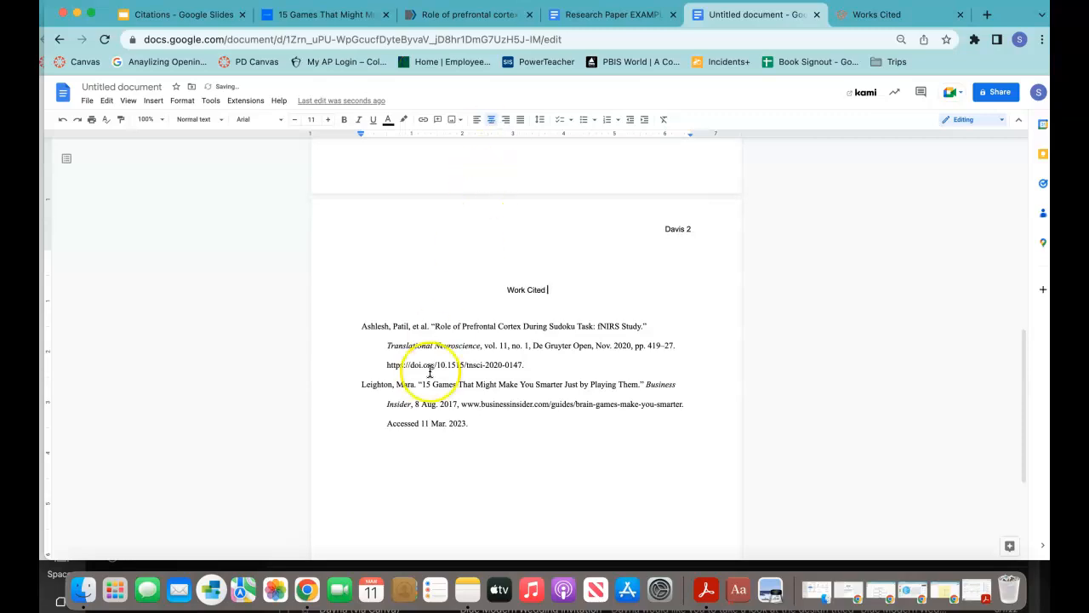
left_click(364, 342)
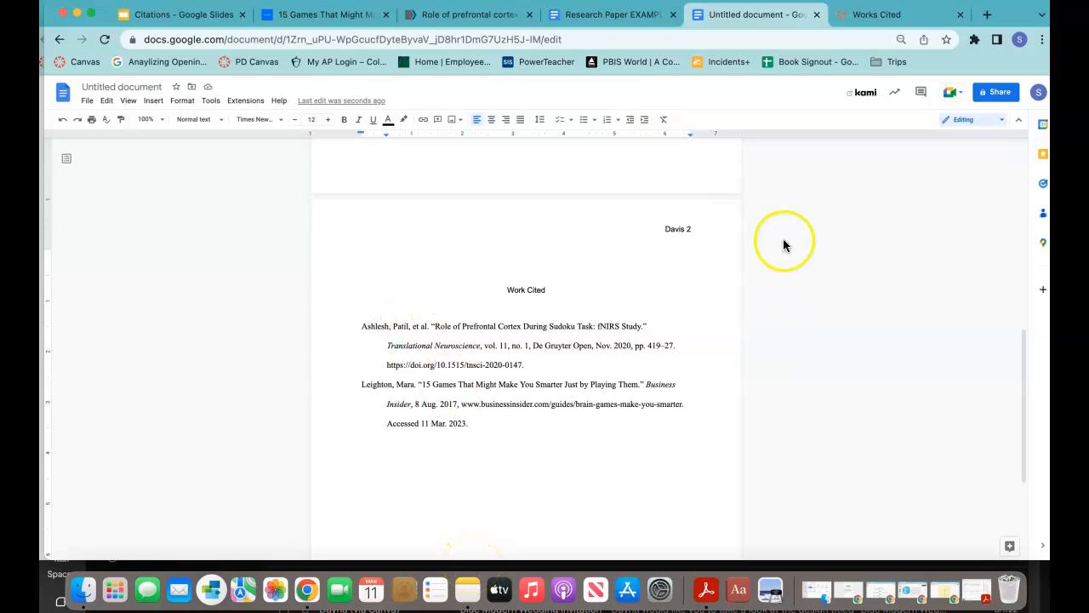
Step: Return to Scribbr and scroll through the Sudoku fNIRS and brain-games entries
left_click(877, 15)
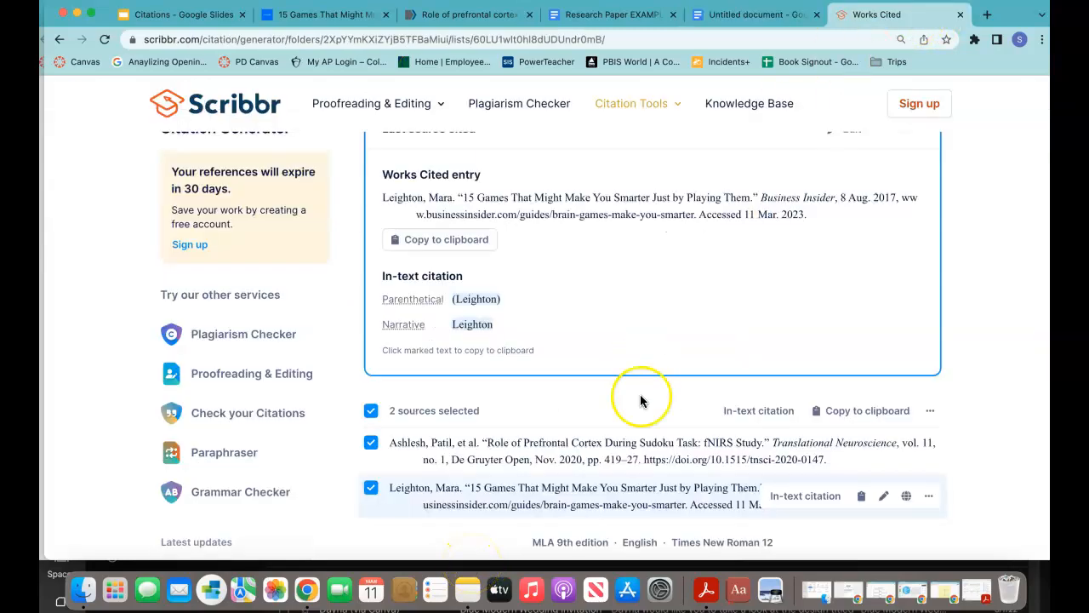
scroll(601, 518, "down", 3)
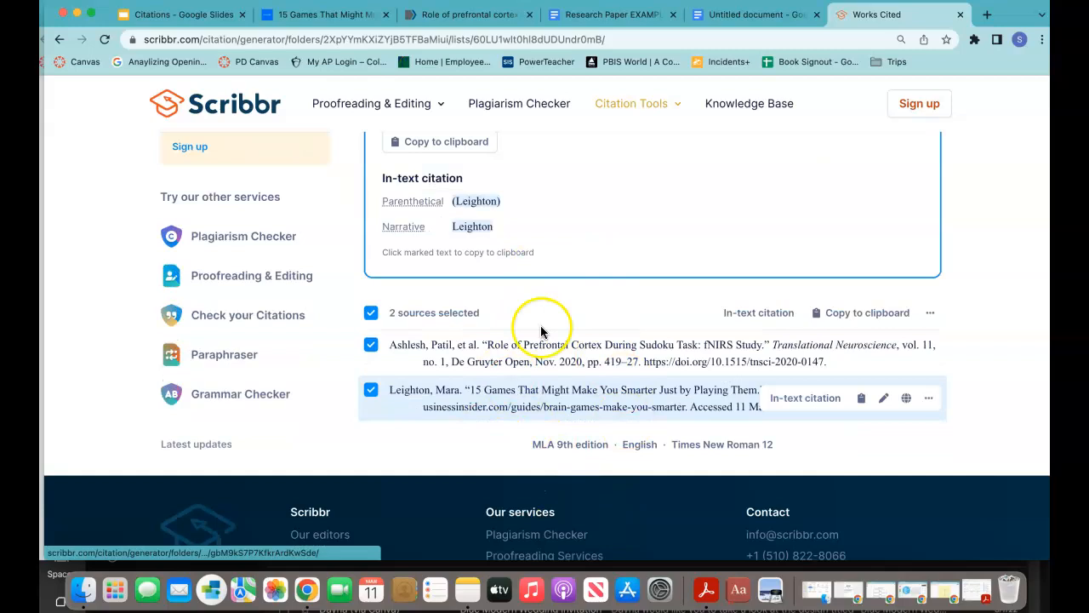
scroll(522, 315, "up", 1)
scroll(525, 319, "up", 4)
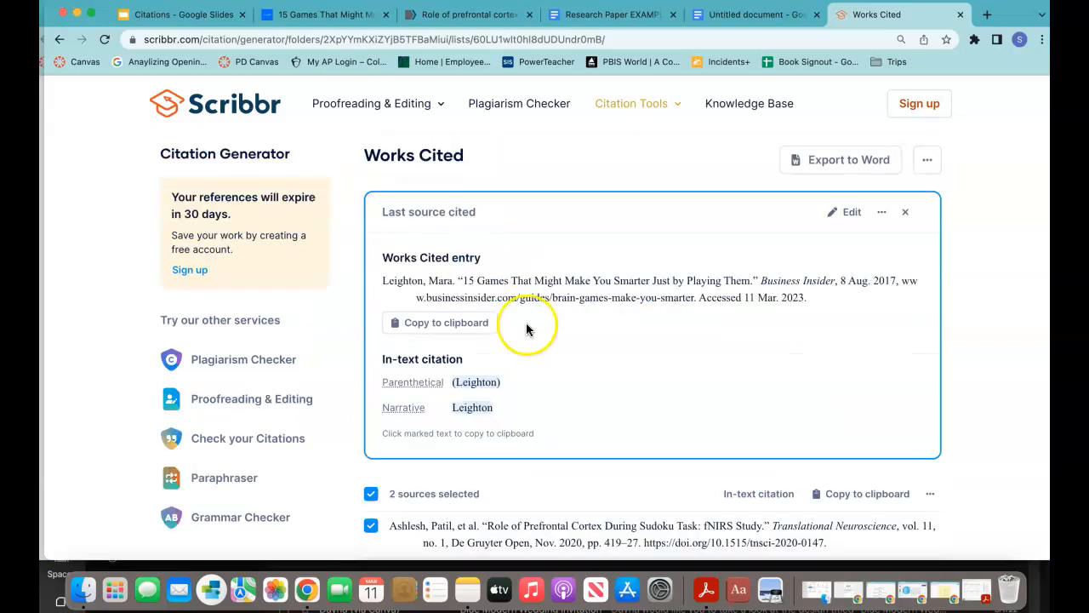
scroll(454, 540, "down", 1)
scroll(458, 543, "down", 2)
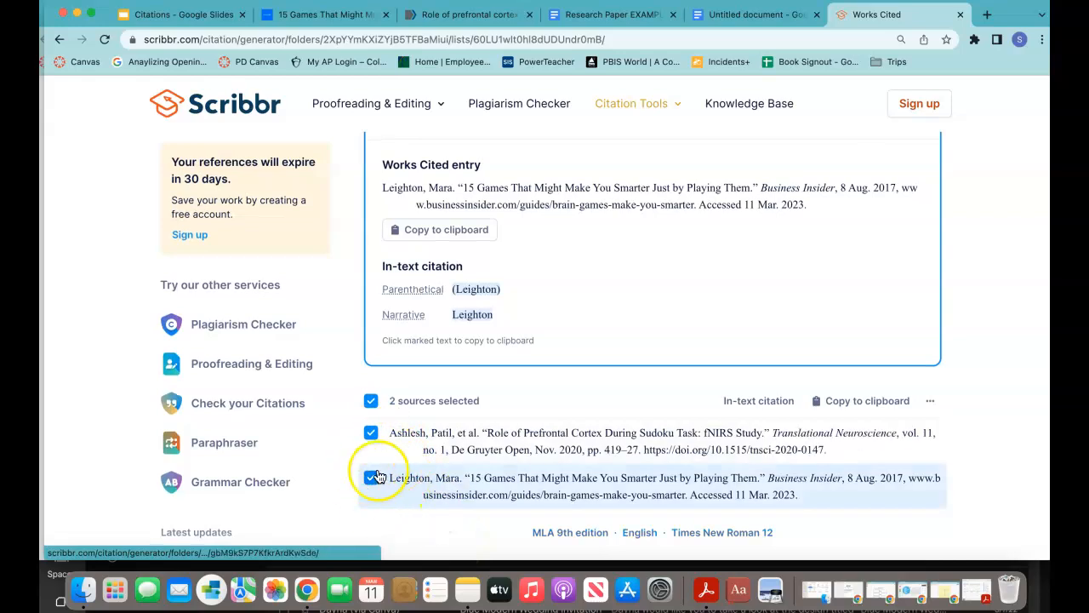
scroll(468, 441, "up", 4)
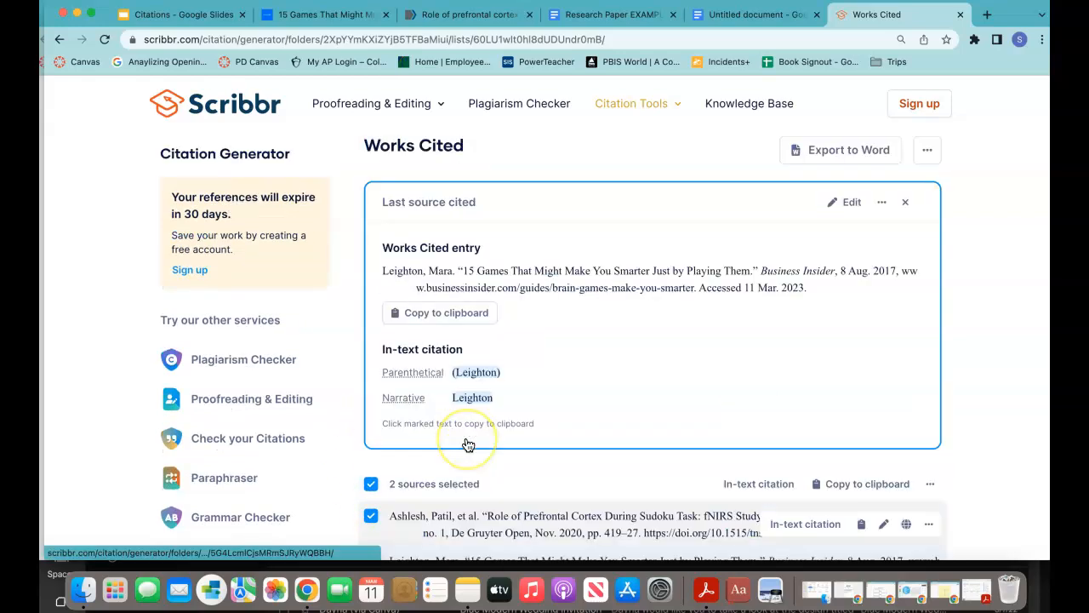